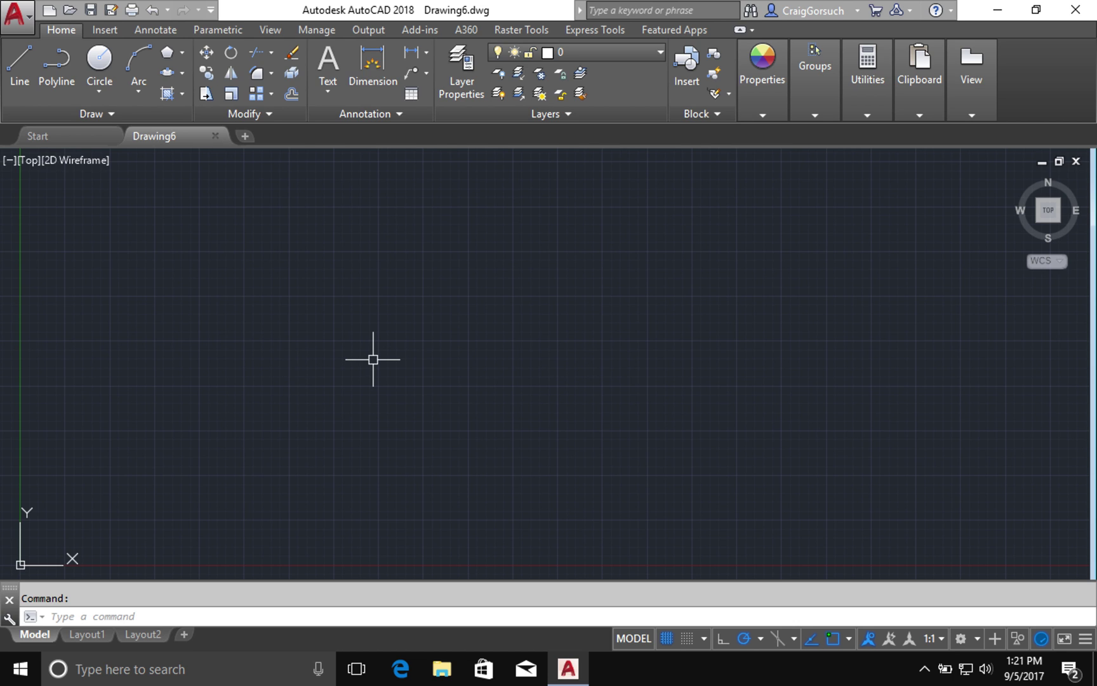
Step: Set the drawing's length unit type to Architectural
type("un")
key("Return")
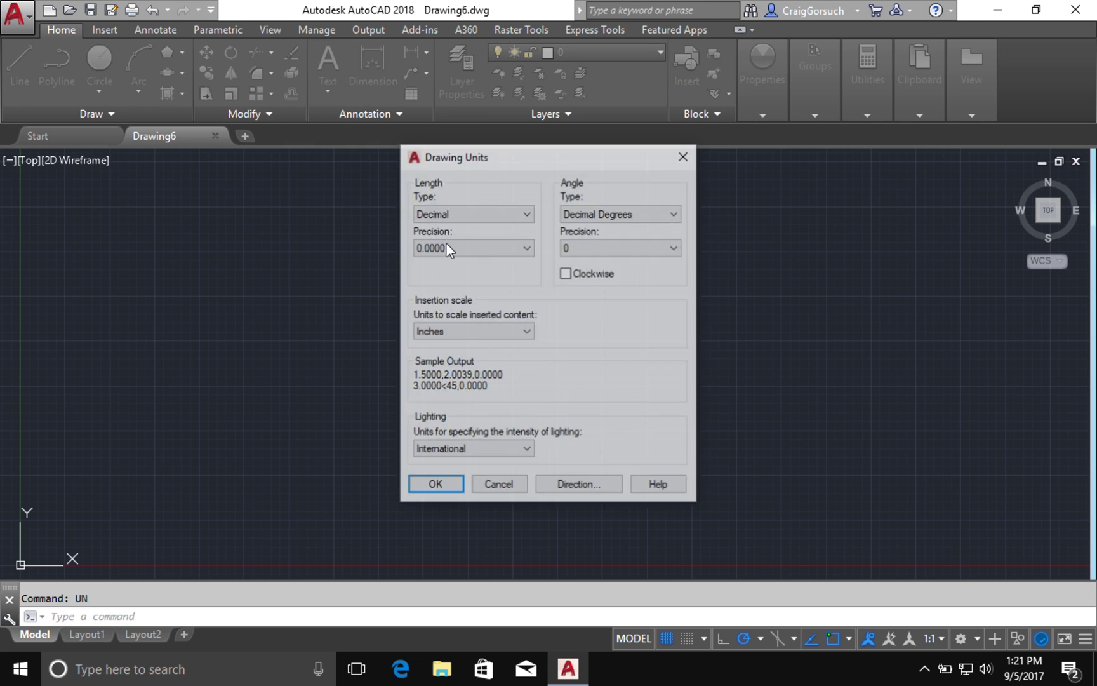
left_click(451, 214)
left_click(452, 227)
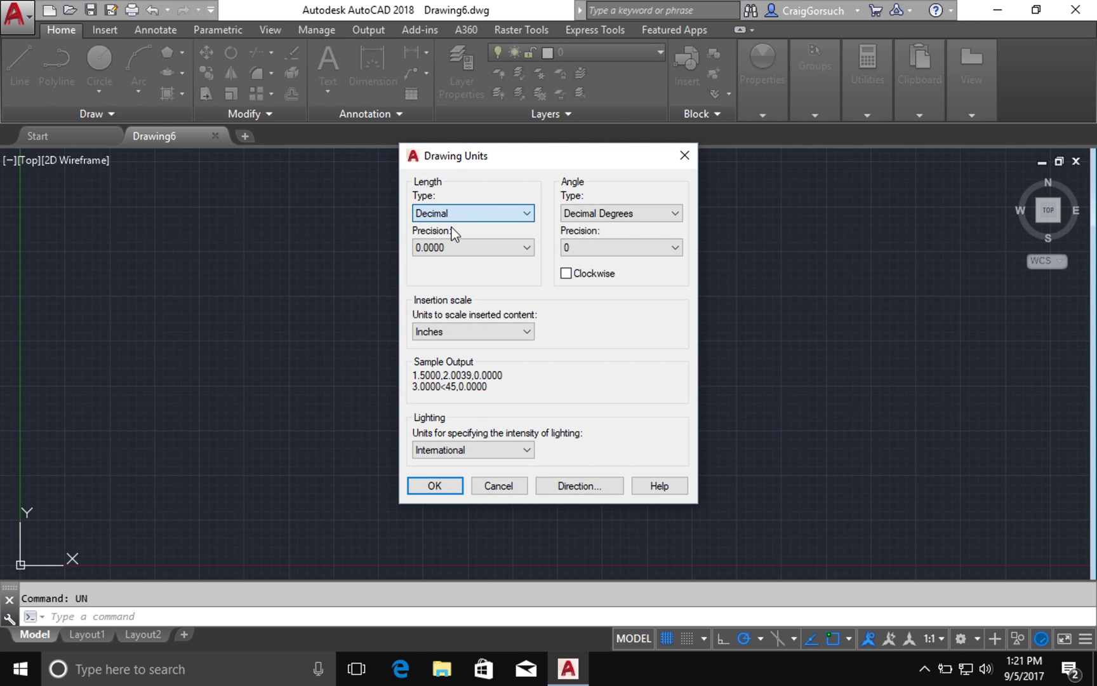
left_click(449, 483)
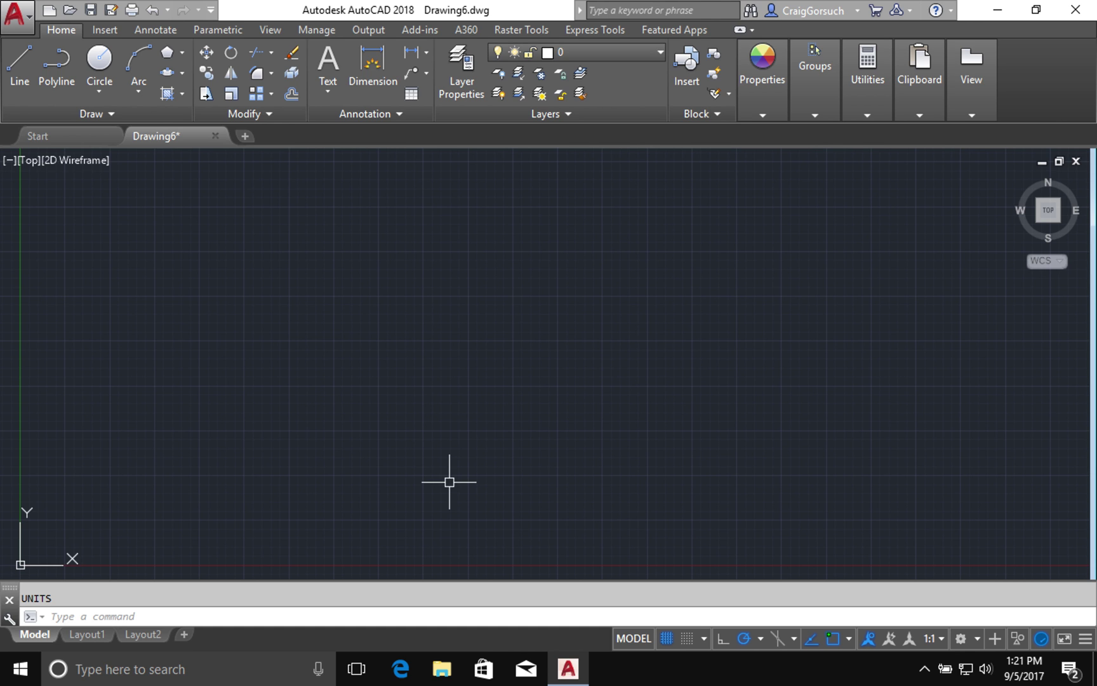
mouse_move(166, 488)
middle_mouse_down()
mouse_move(336, 391)
mouse_move(439, 270)
middle_mouse_up()
mouse_move(402, 304)
middle_mouse_down()
mouse_move(461, 286)
mouse_move(500, 291)
middle_mouse_up()
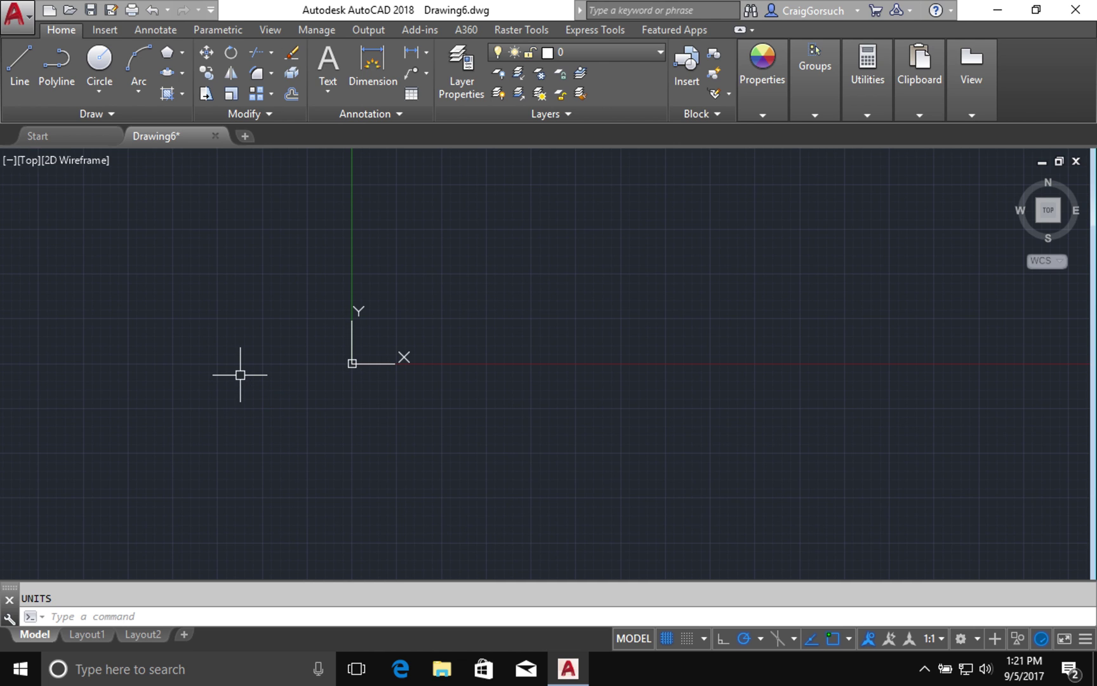
type("0ADSWE")
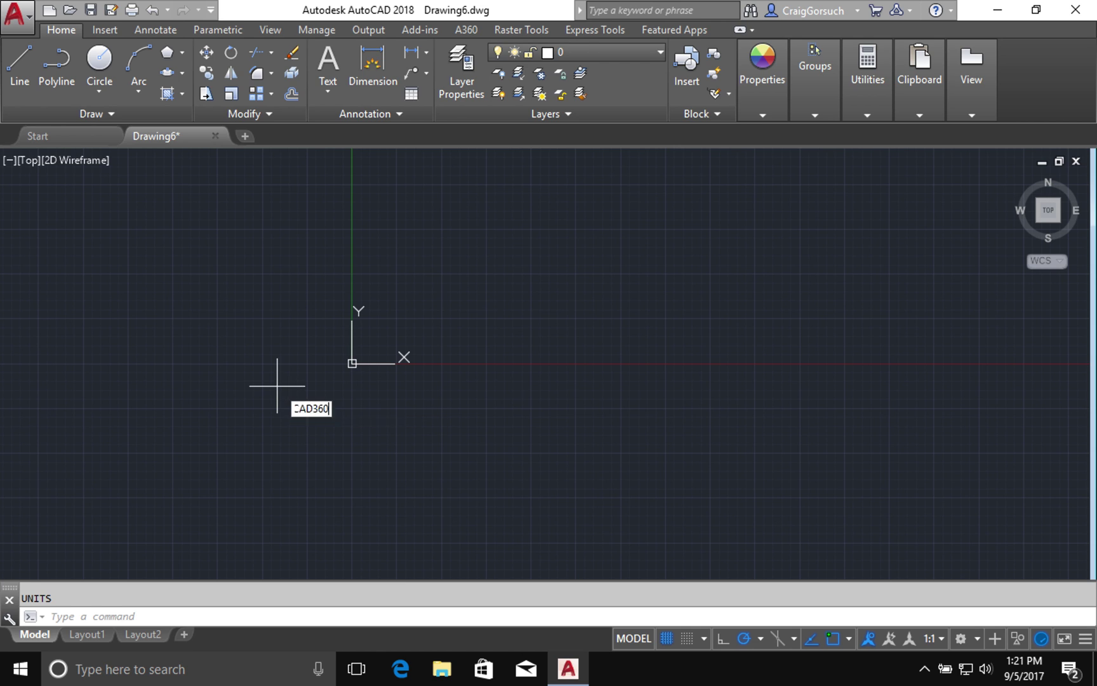
key("Return")
key("Return")
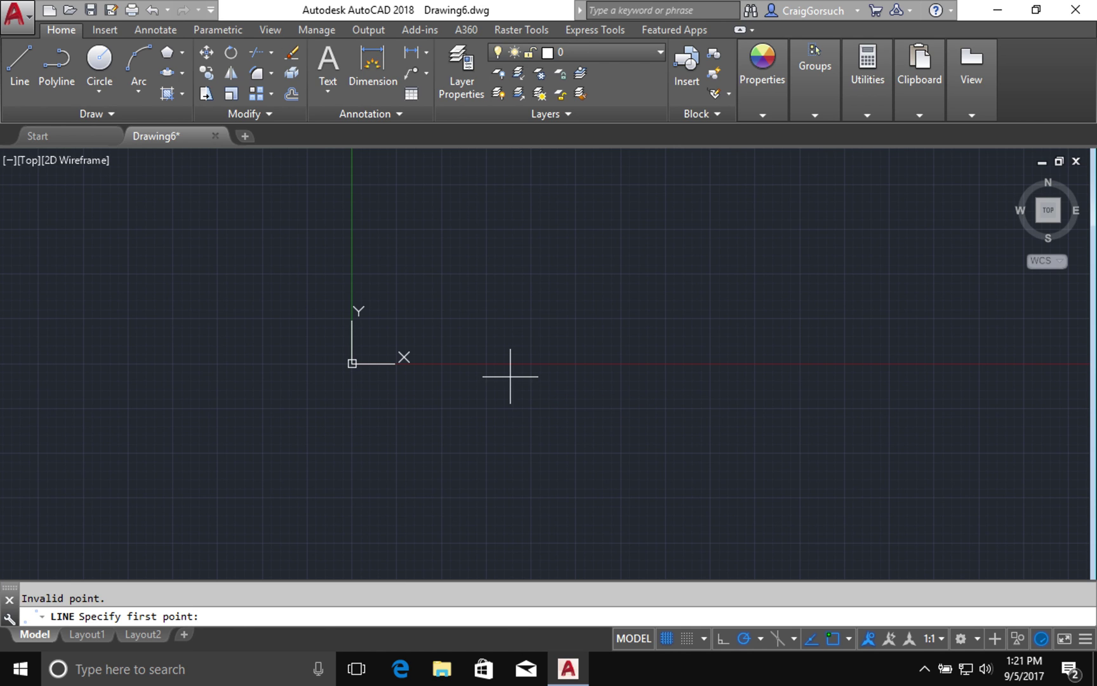
key("Escape")
Step: Draw a horizontal line from the origin (0,0), 24 inches long in the positive X direction
key("Return")
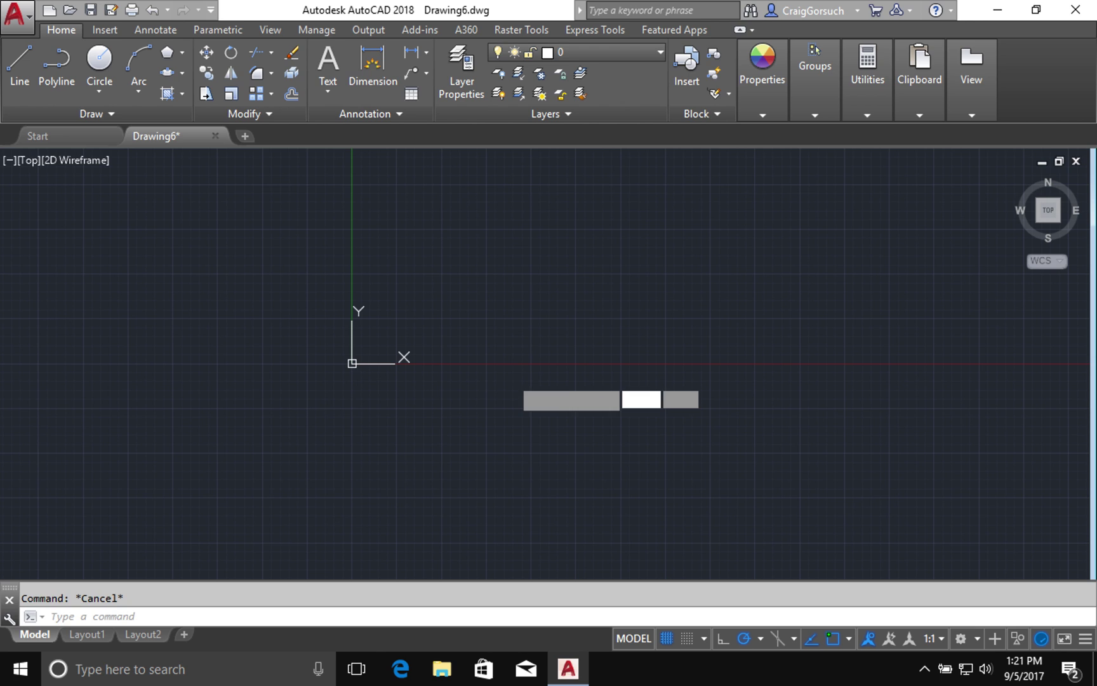
type("0")
key("Tab")
type("0")
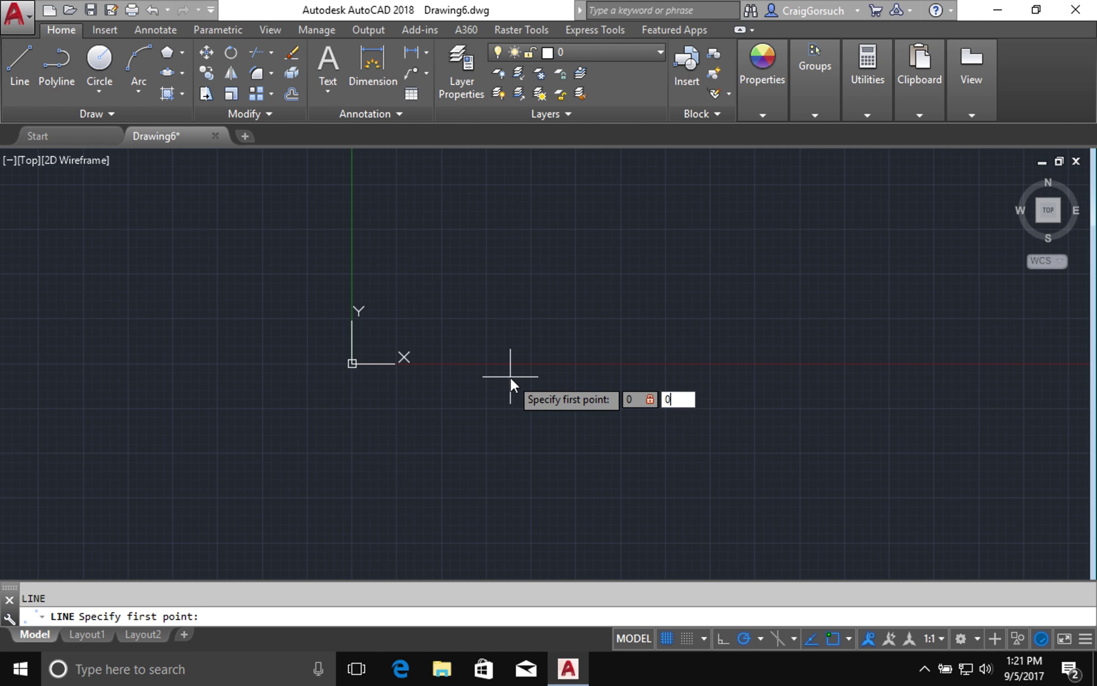
key("Return")
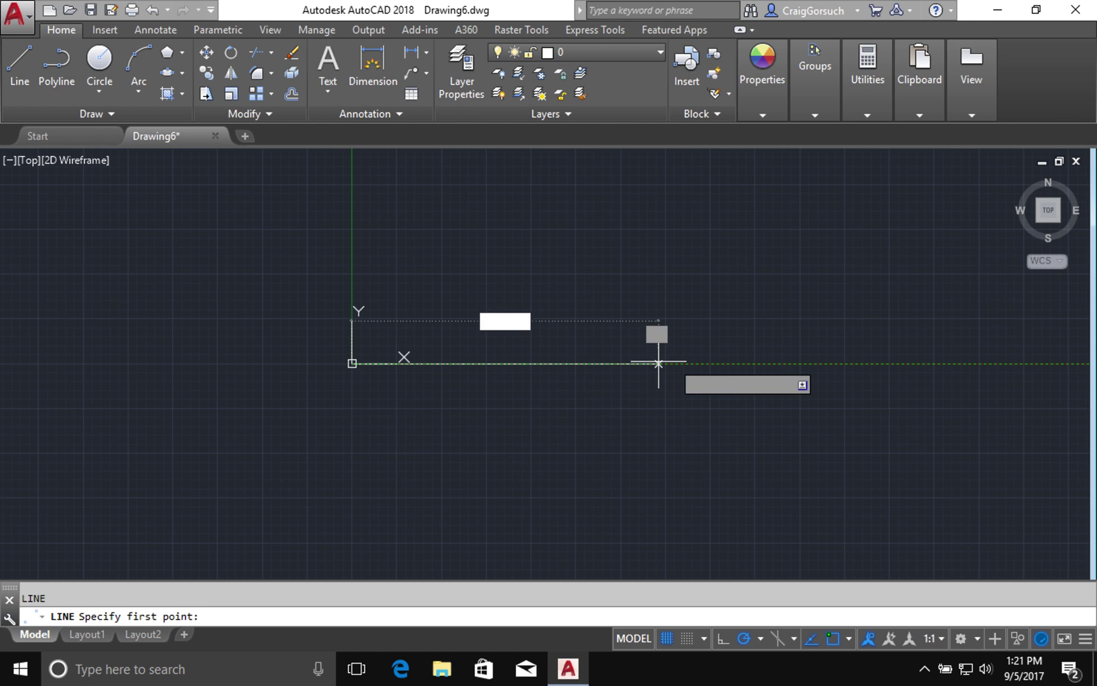
type("24")
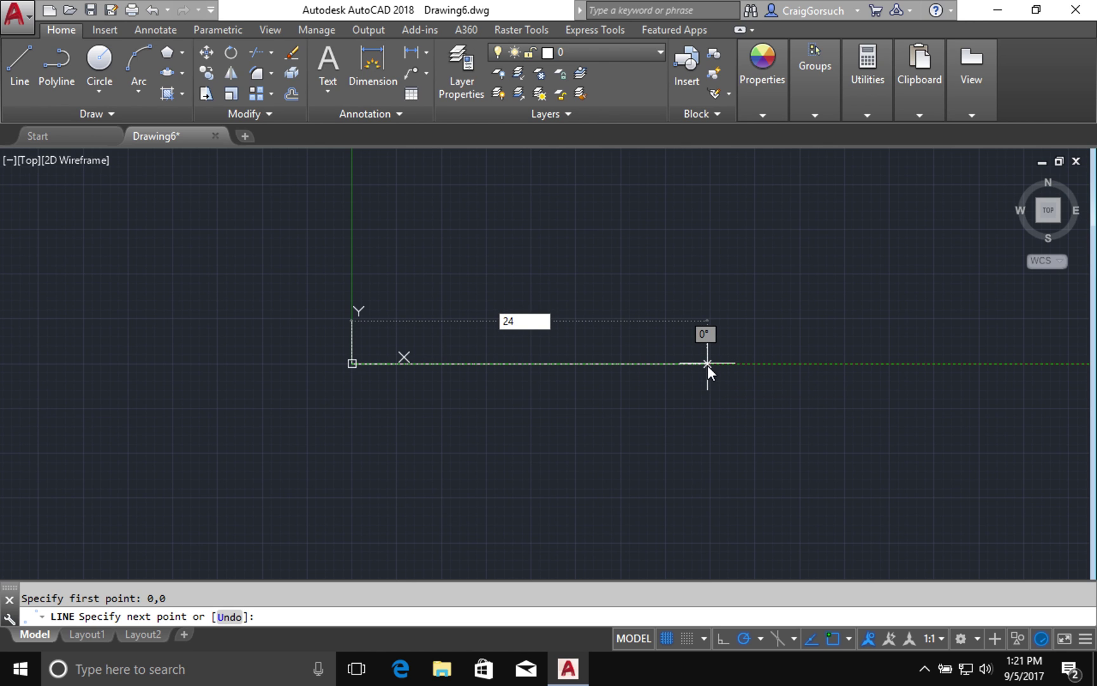
key("Return")
key("Return")
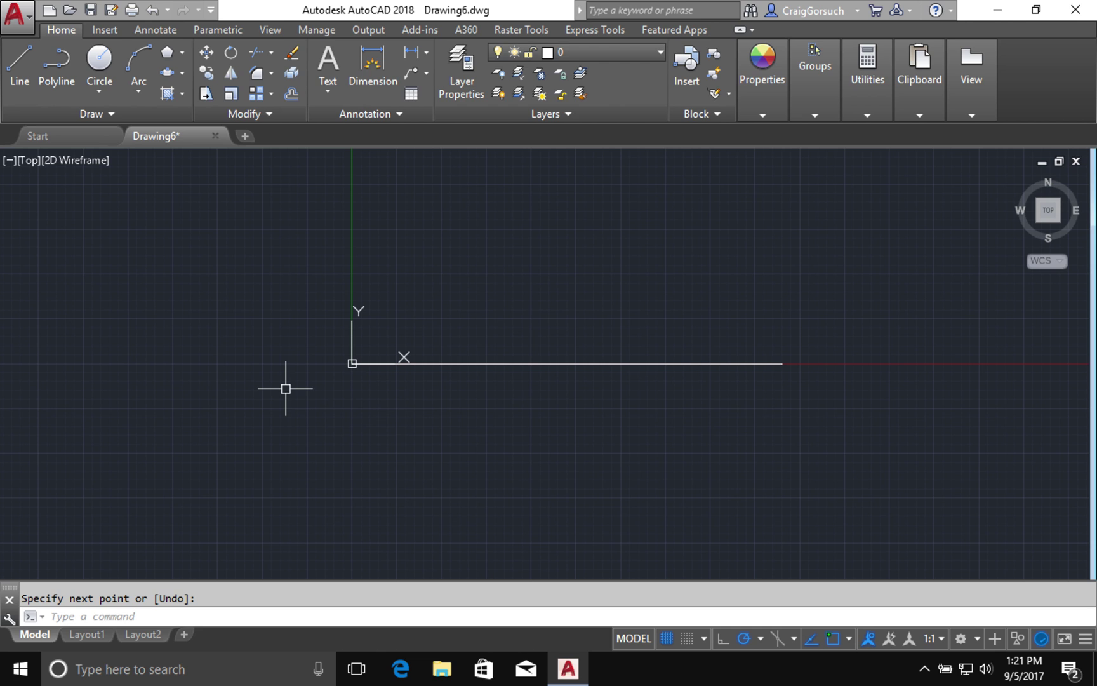
Step: Offset the horizontal line by 10.5 inches, once above it and once below it
type("o")
key("Return")
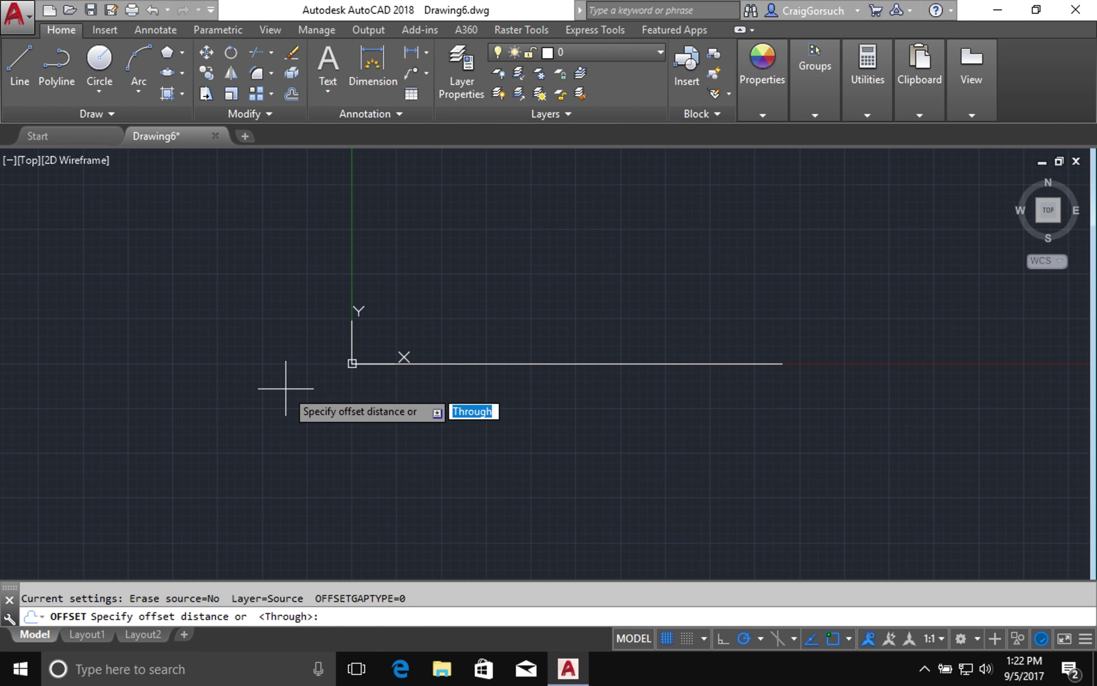
type("10")
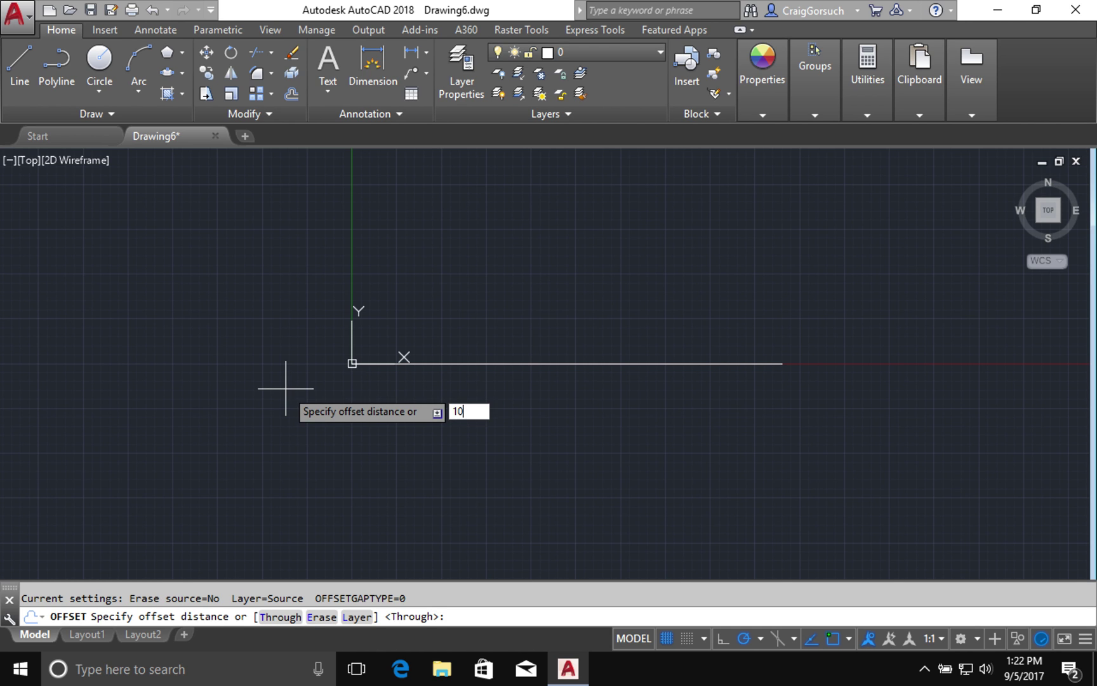
type(".5")
key("Return")
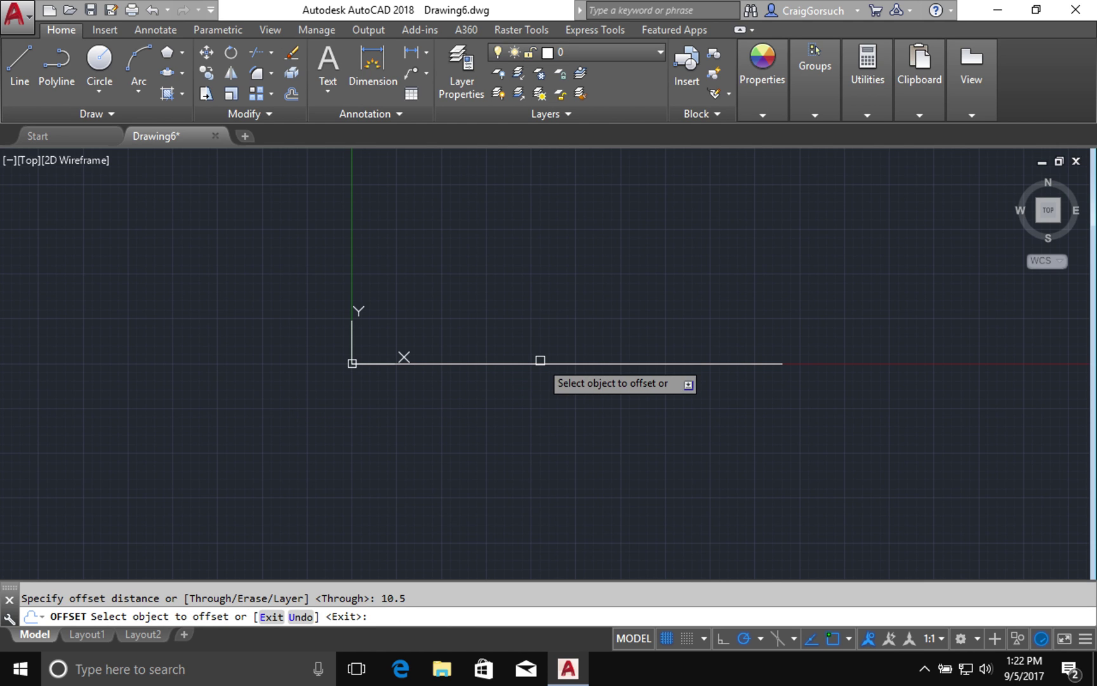
left_click(556, 360)
left_click(556, 175)
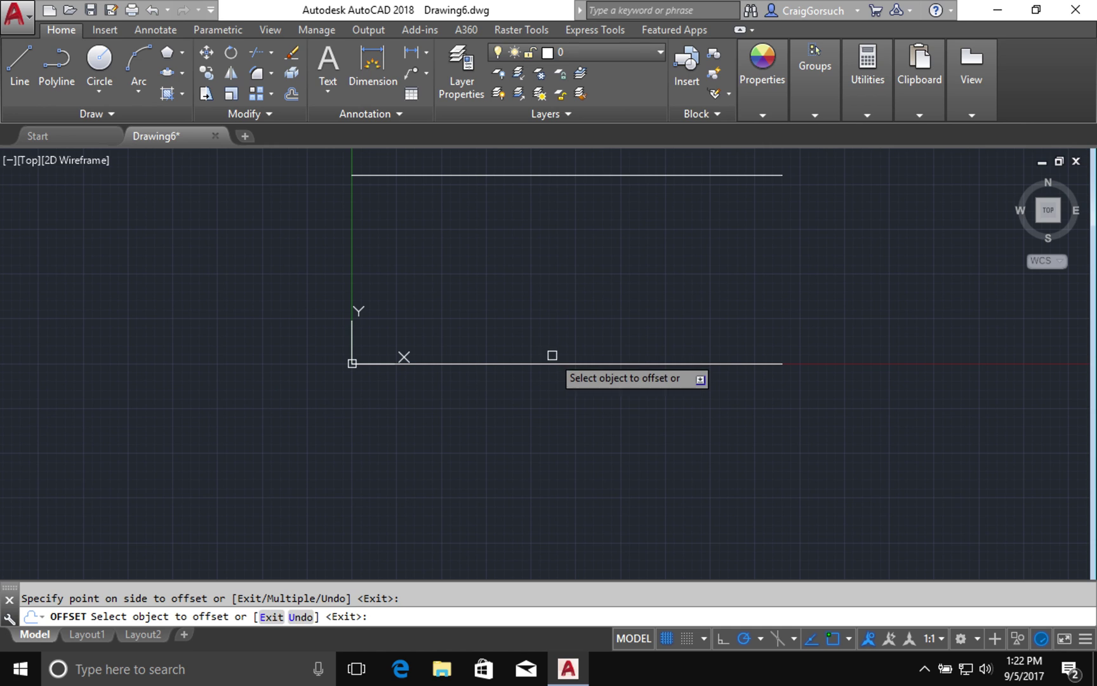
left_click(551, 361)
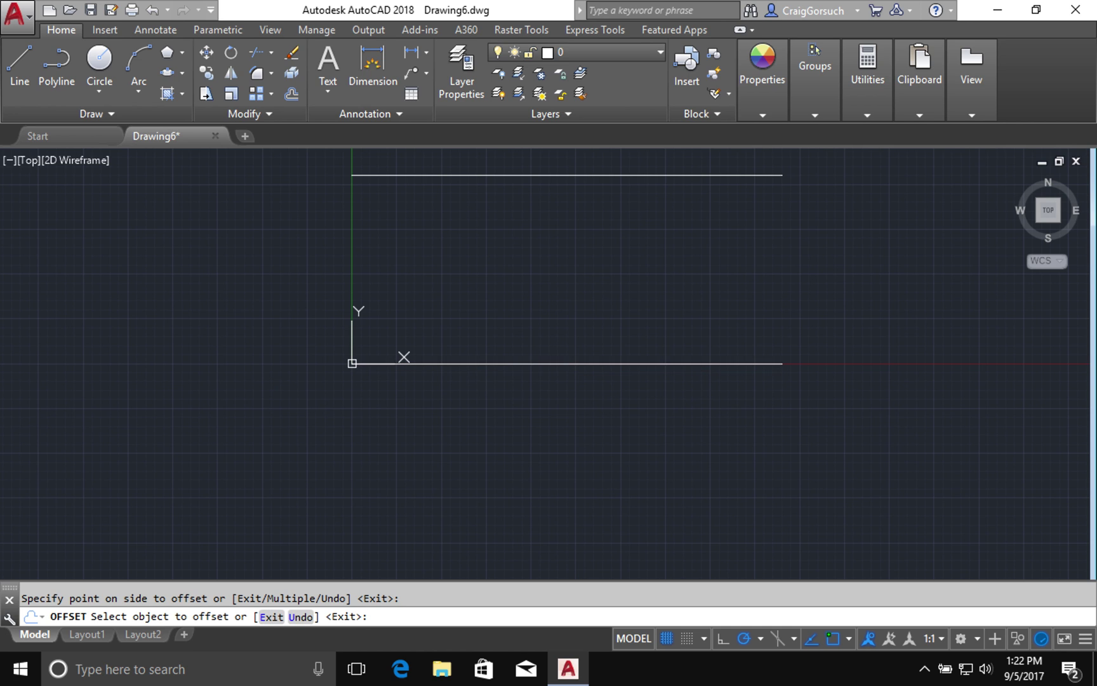
left_click(544, 438)
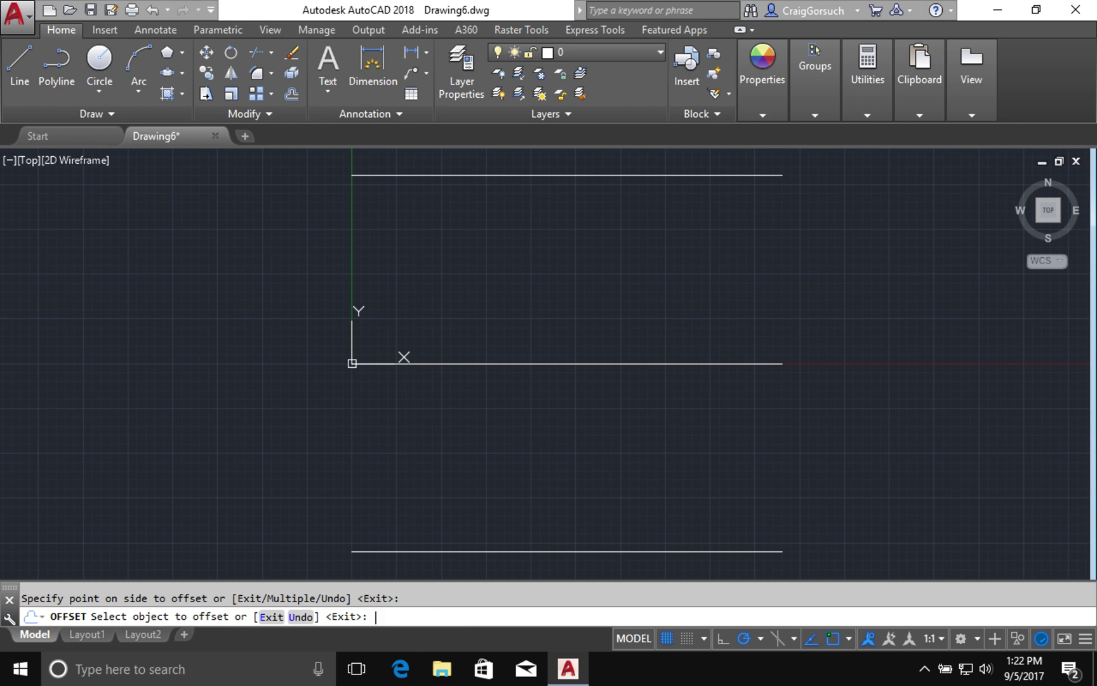
key("Return")
type("l")
key("Return")
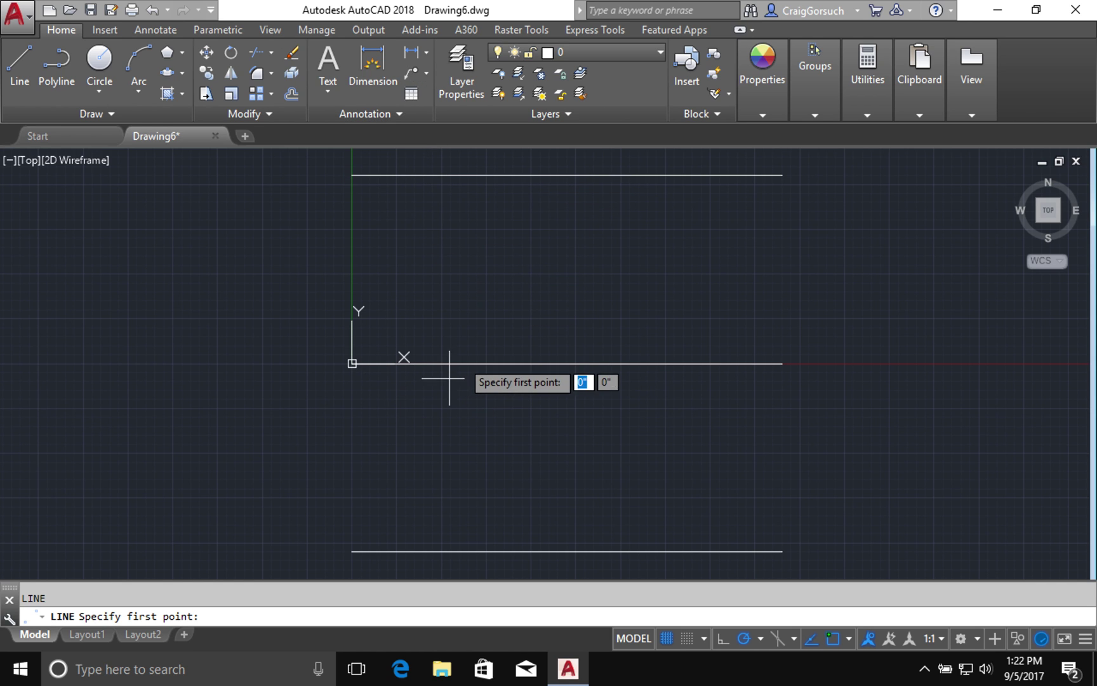
left_click(466, 358)
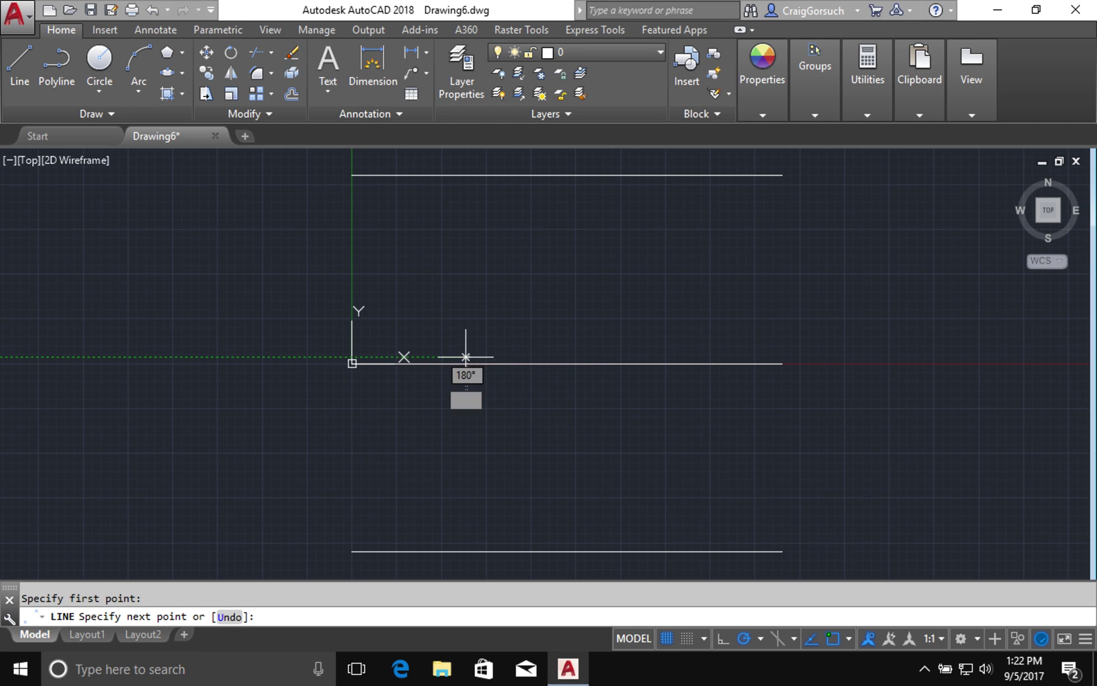
key("Escape")
Step: Draw a vertical line 12 inches straight up from the middle line's endpoint at the origin
key("Return")
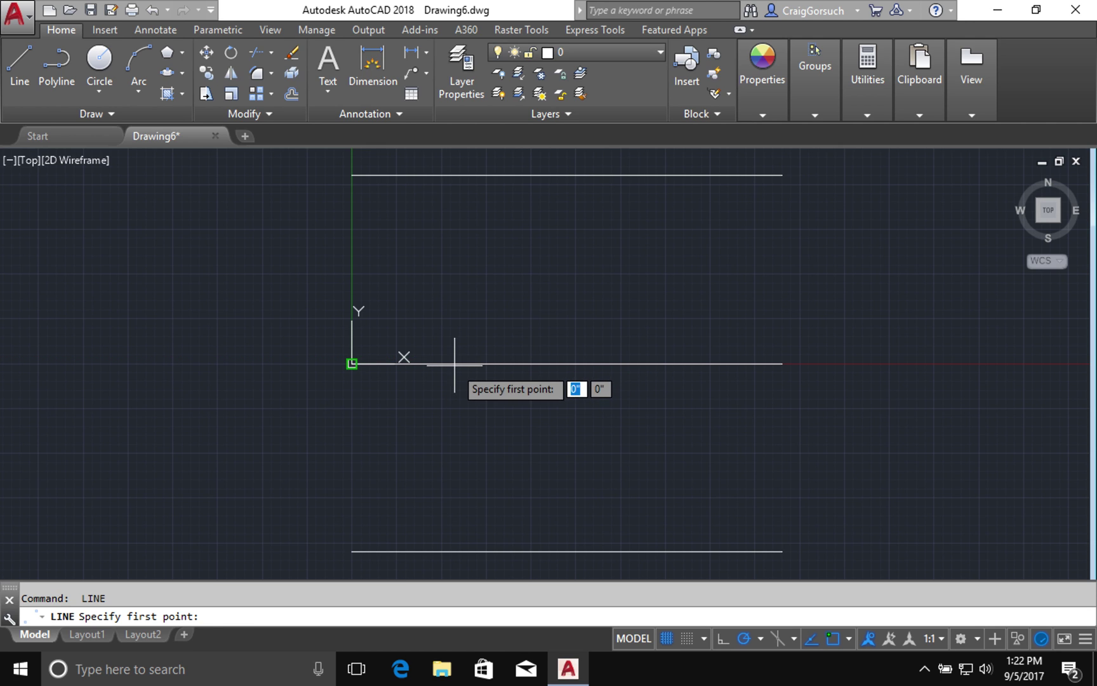
left_click(352, 363)
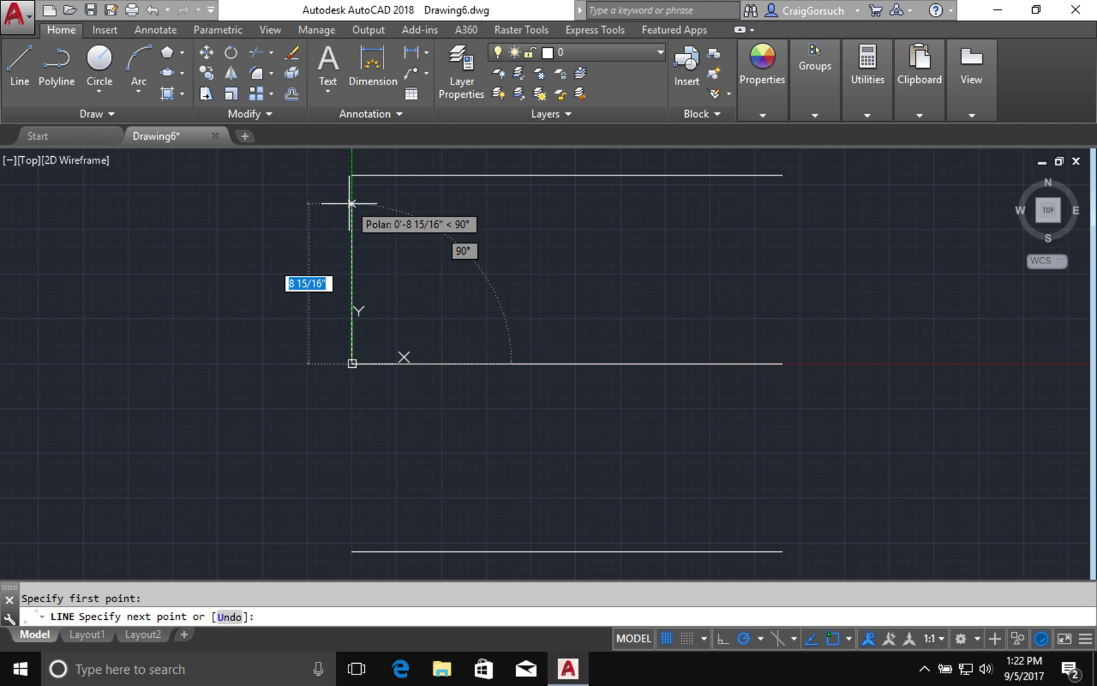
key("BackSpace")
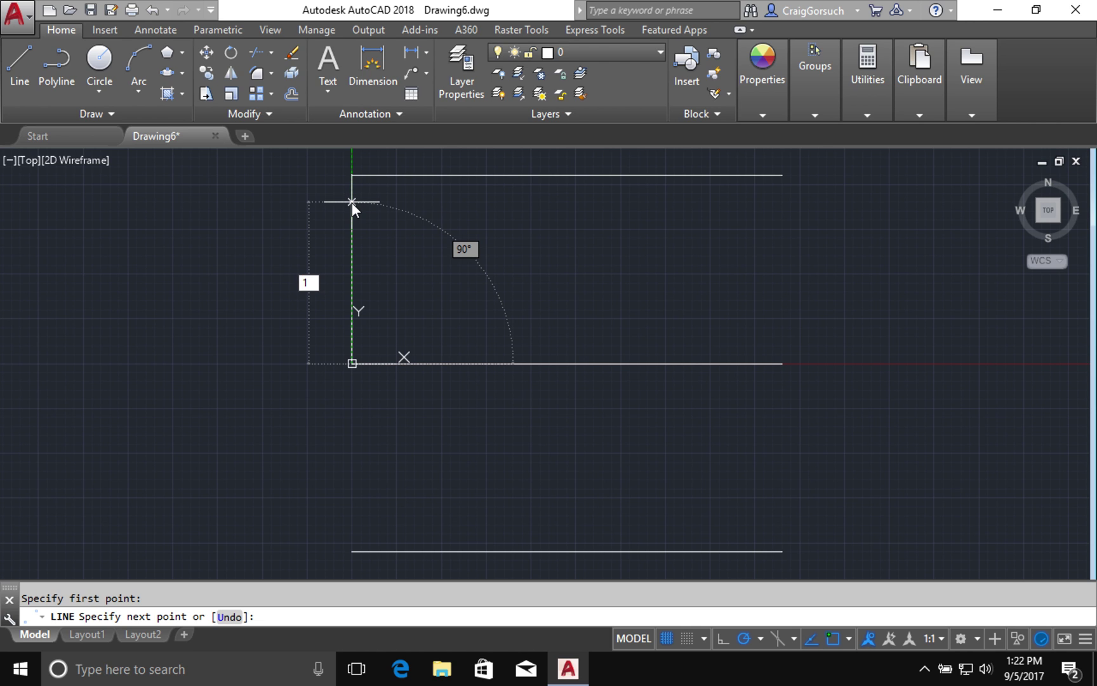
type("12")
key("Return")
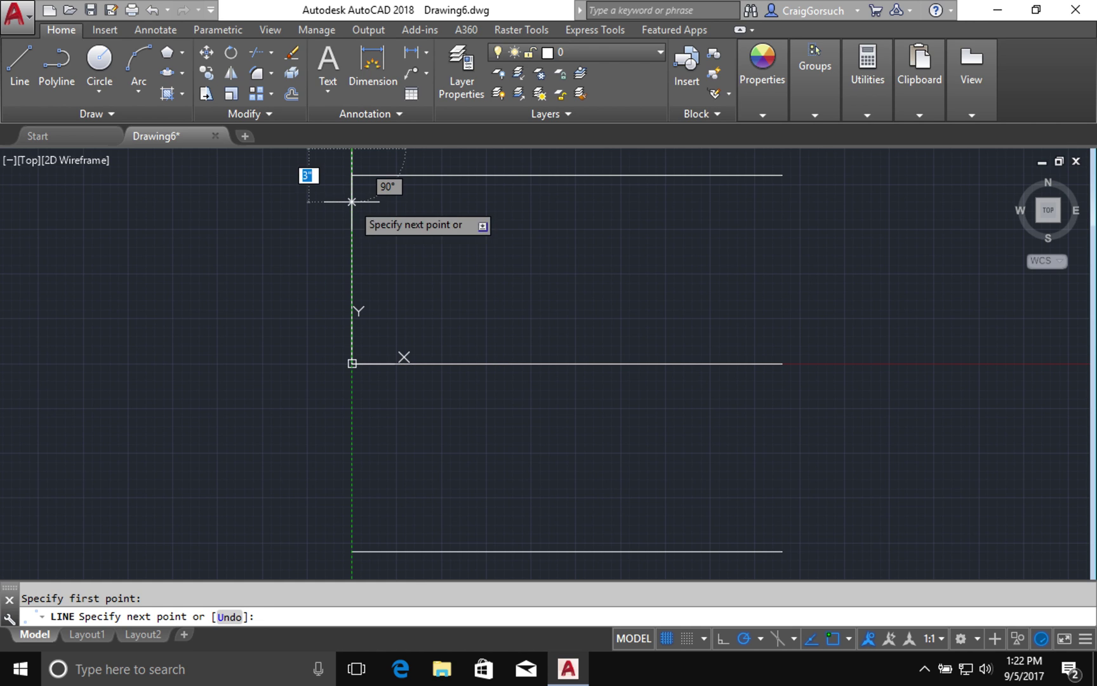
key("Return")
Step: Stretch the vertical line's lower endpoint 12 inches straight down from the origin
left_click(351, 267)
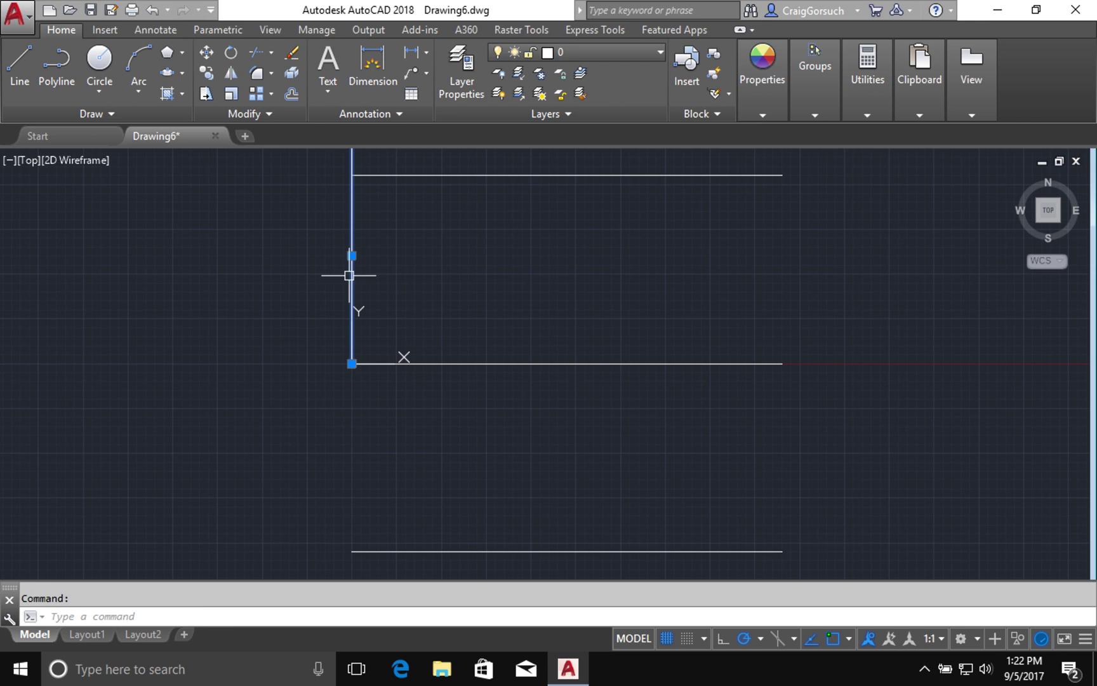
left_click(352, 364)
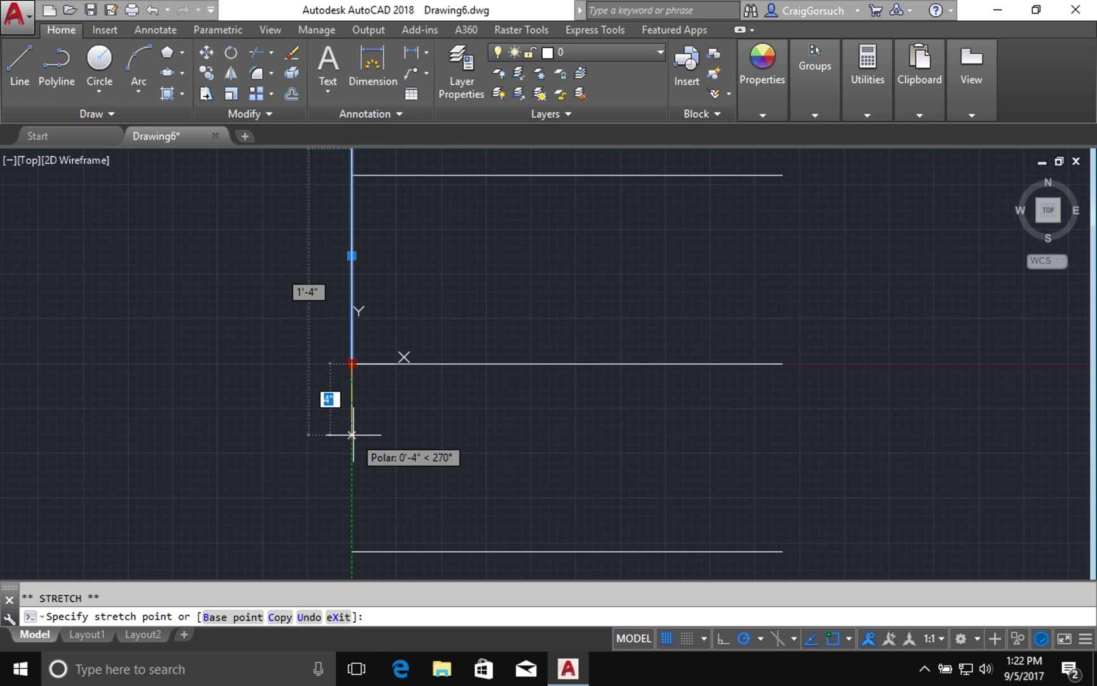
type("12")
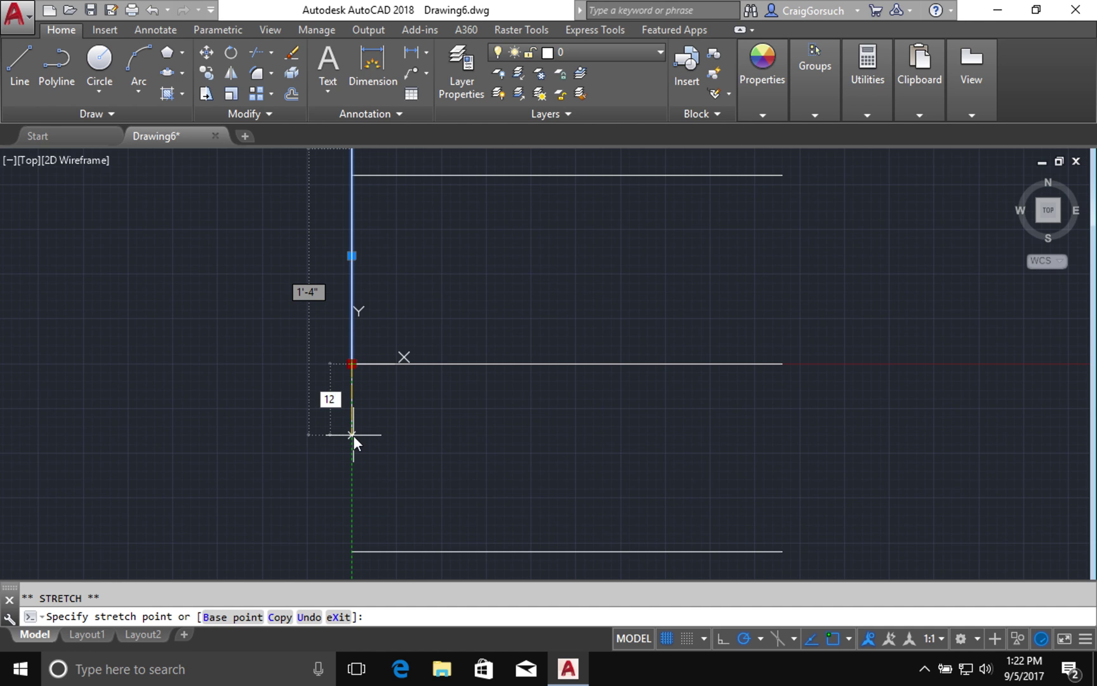
key("Return")
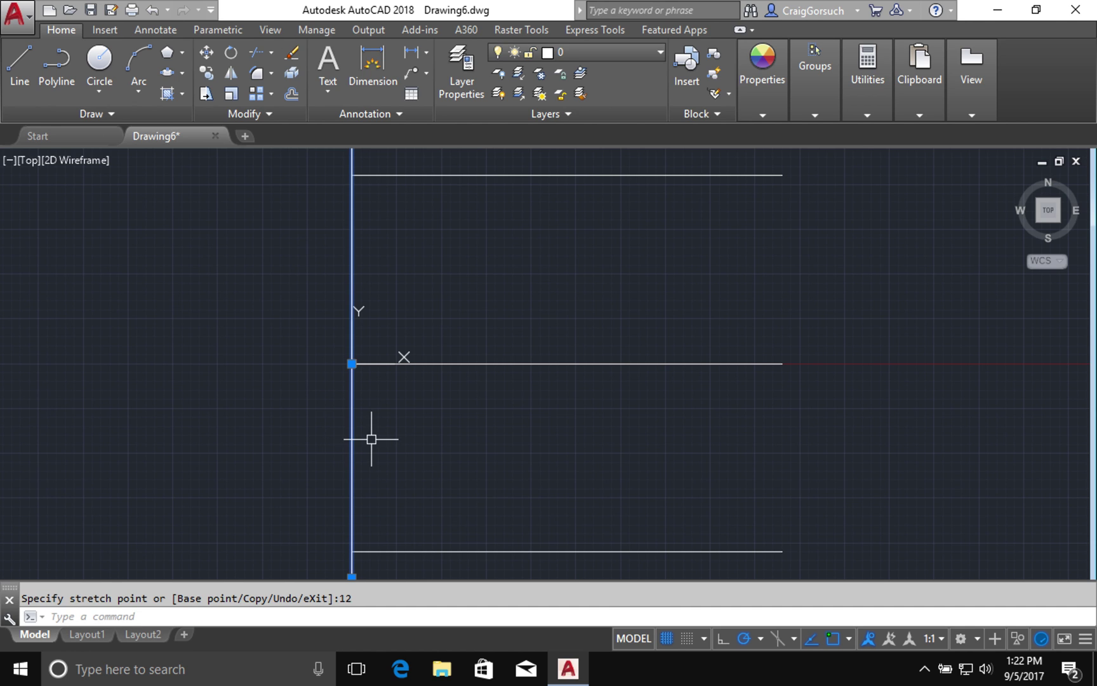
key("Escape")
Step: Stretch the free right-hand ends of all three horizontal lines 4 inches in the positive X direction
scroll(431, 443, "down", 2)
middle_click_drag(441, 443, 418, 412)
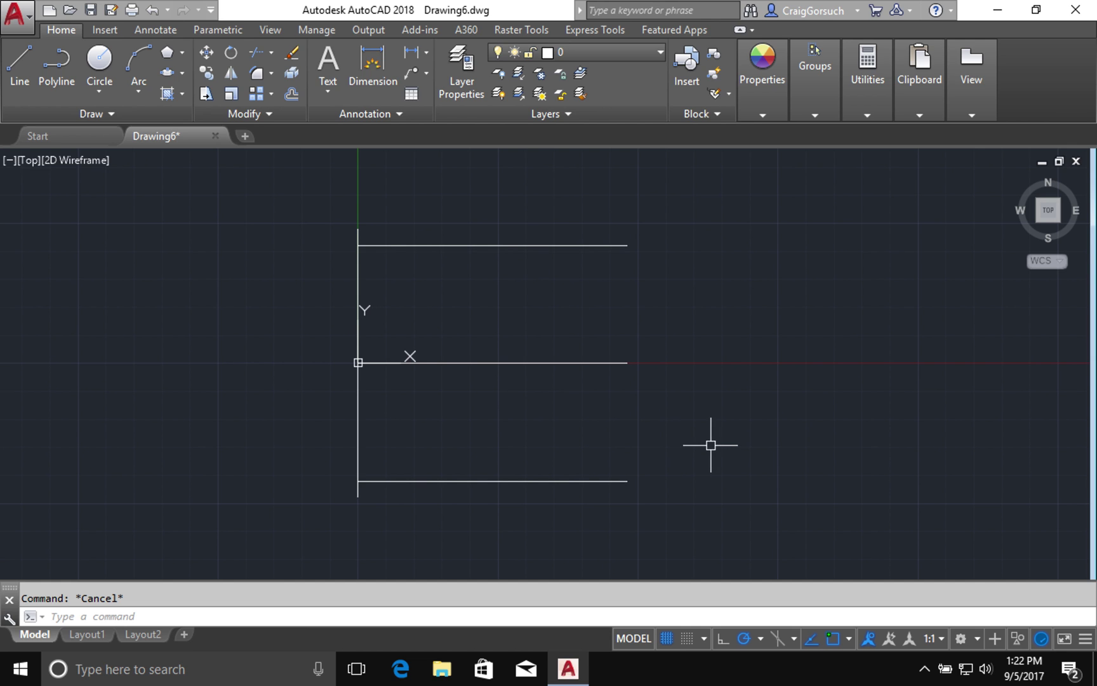
key("Return")
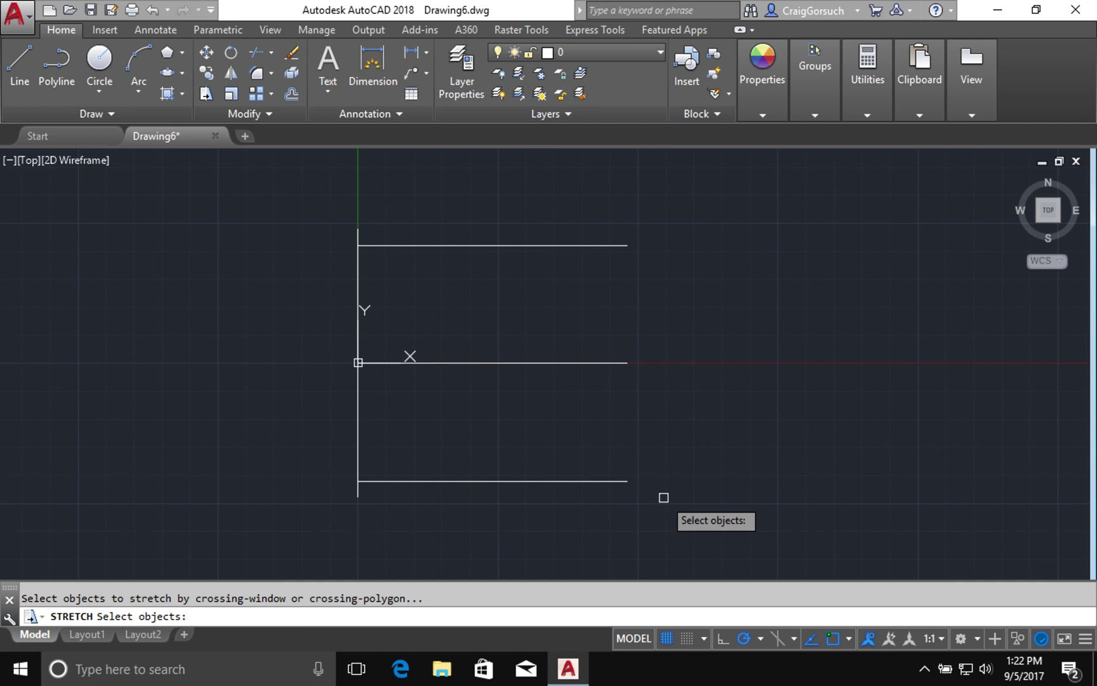
left_click(692, 501)
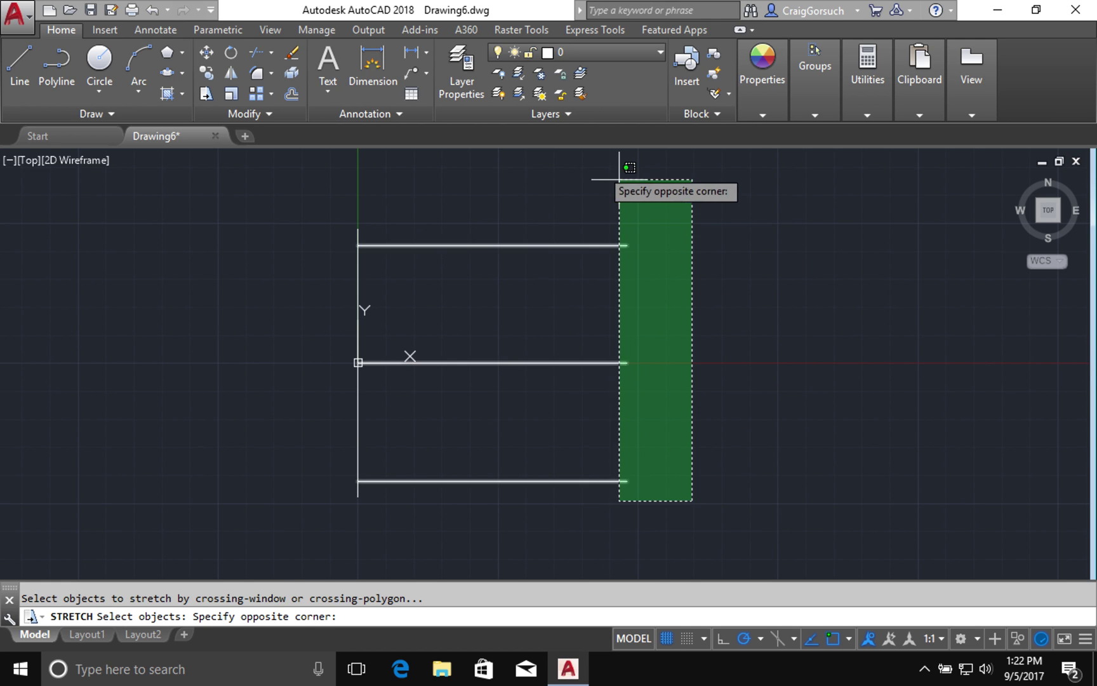
left_click(601, 174)
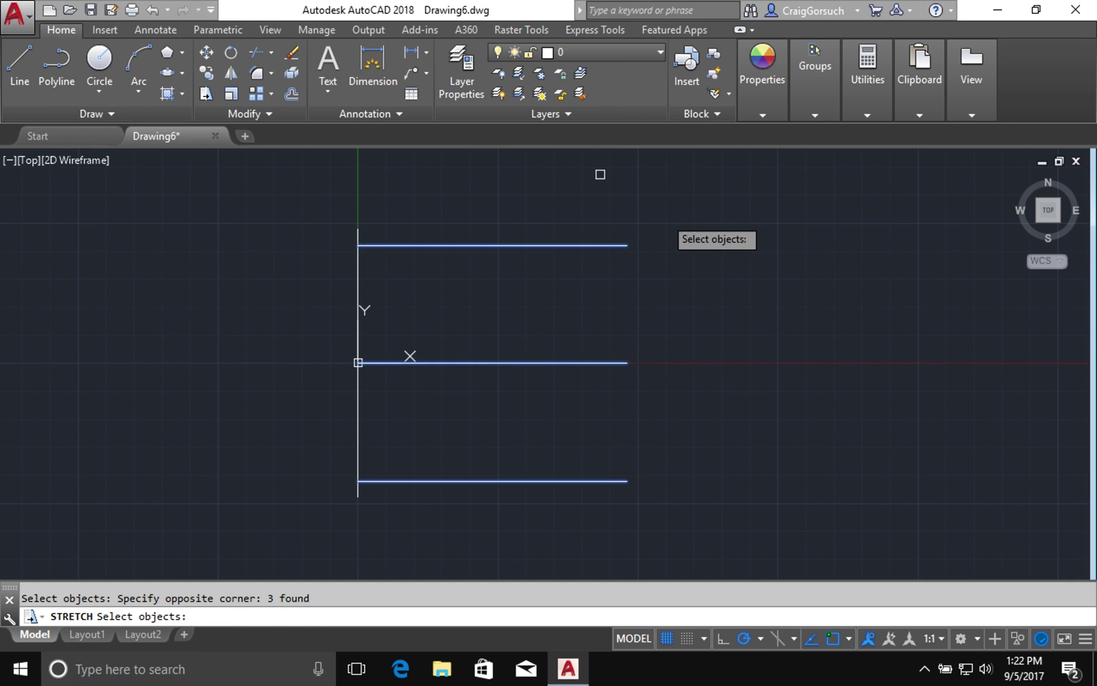
key("Return")
left_click(656, 213)
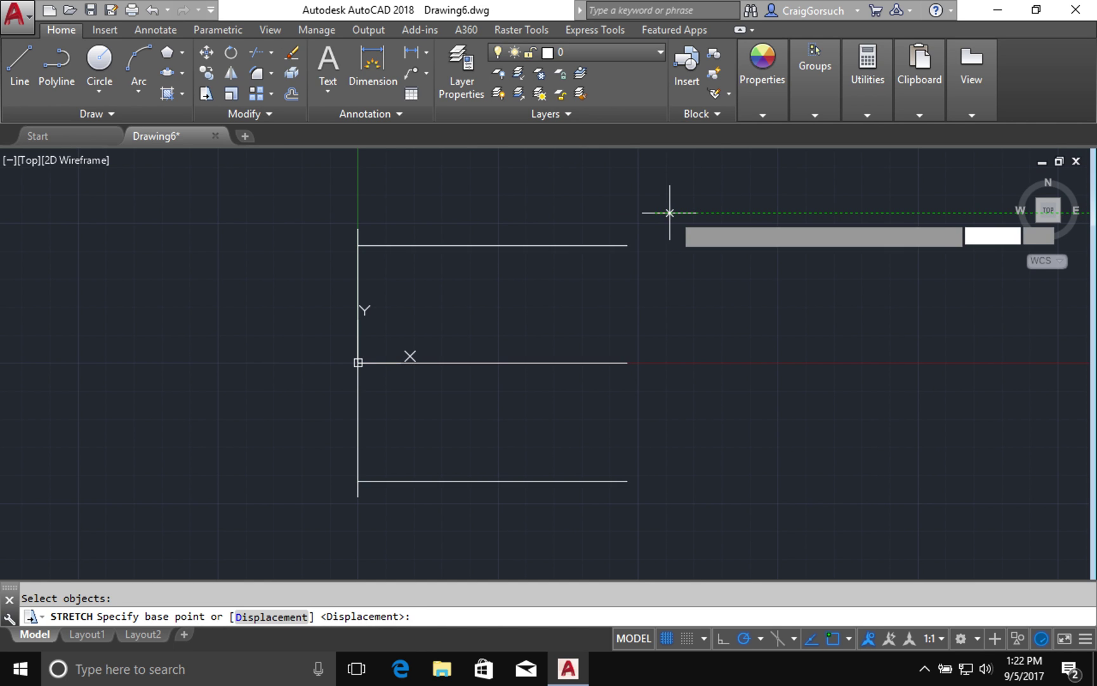
type("4")
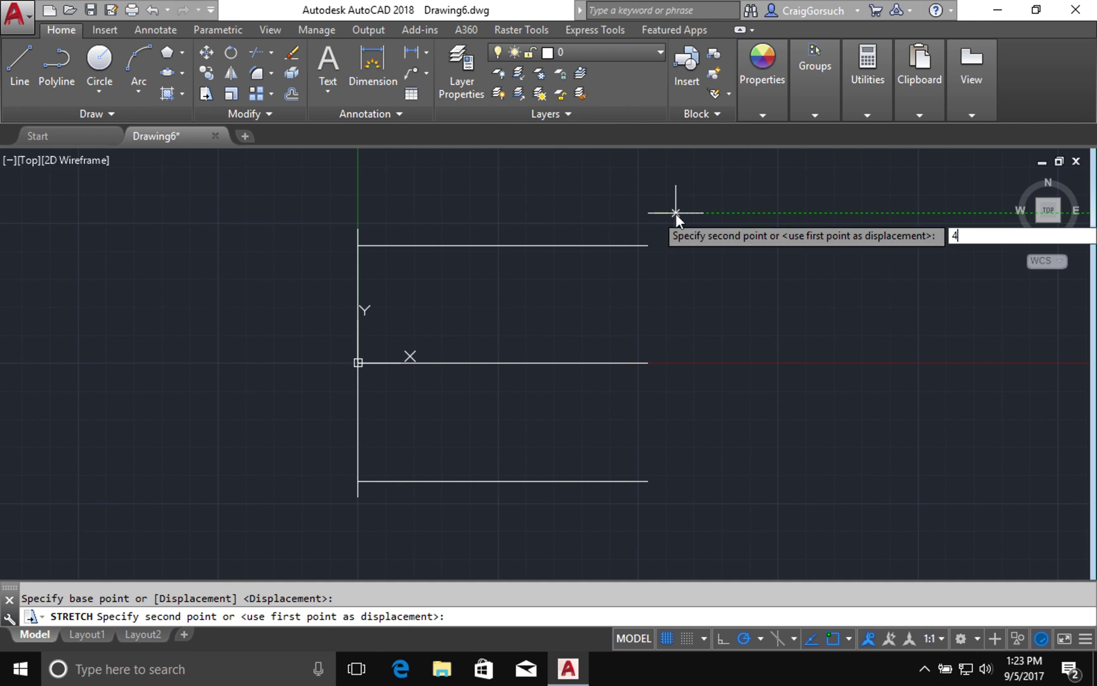
key("Return")
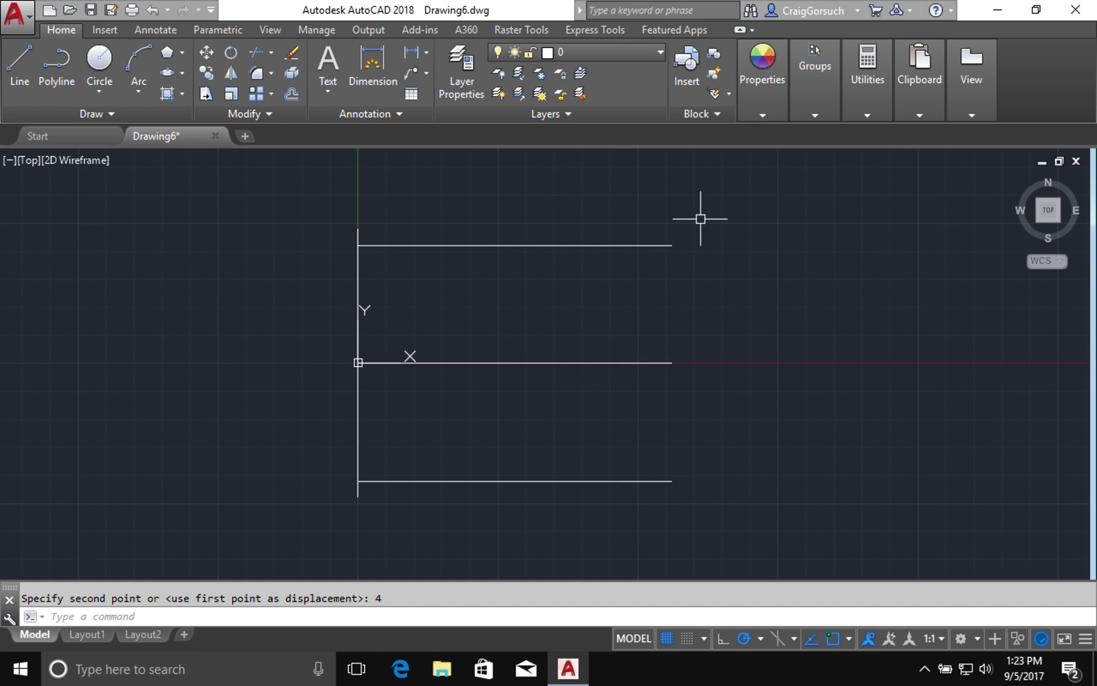
Step: Change the colour of the vertical line and all three horizontal lines to a medium grey from the colour palette
left_click(701, 220)
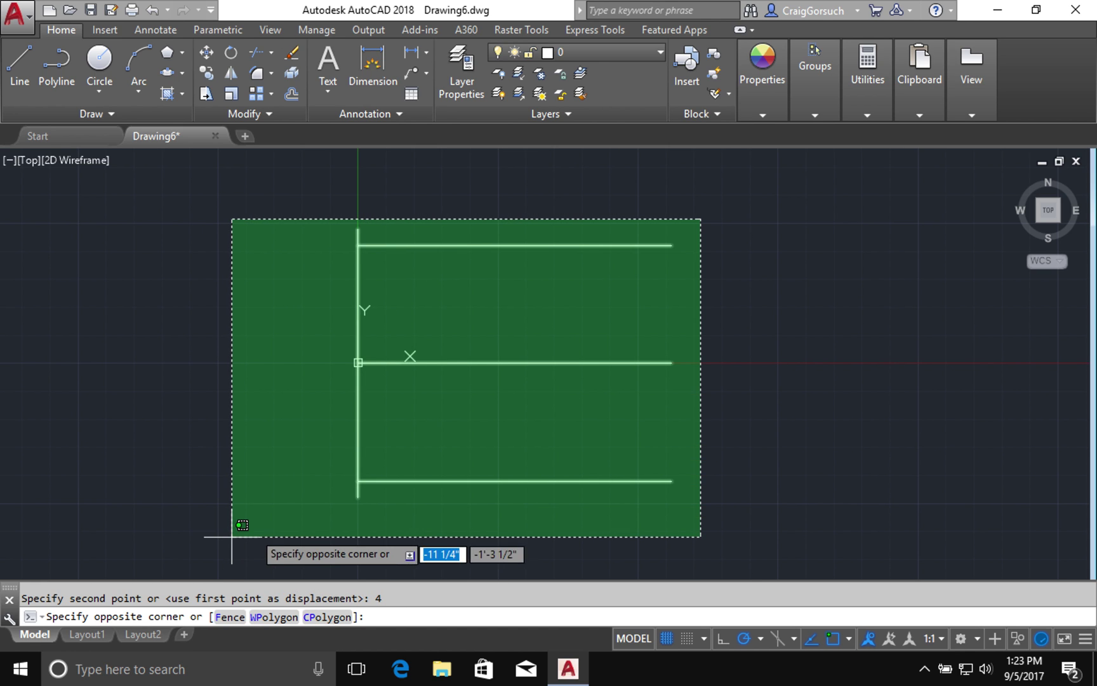
left_click(254, 521)
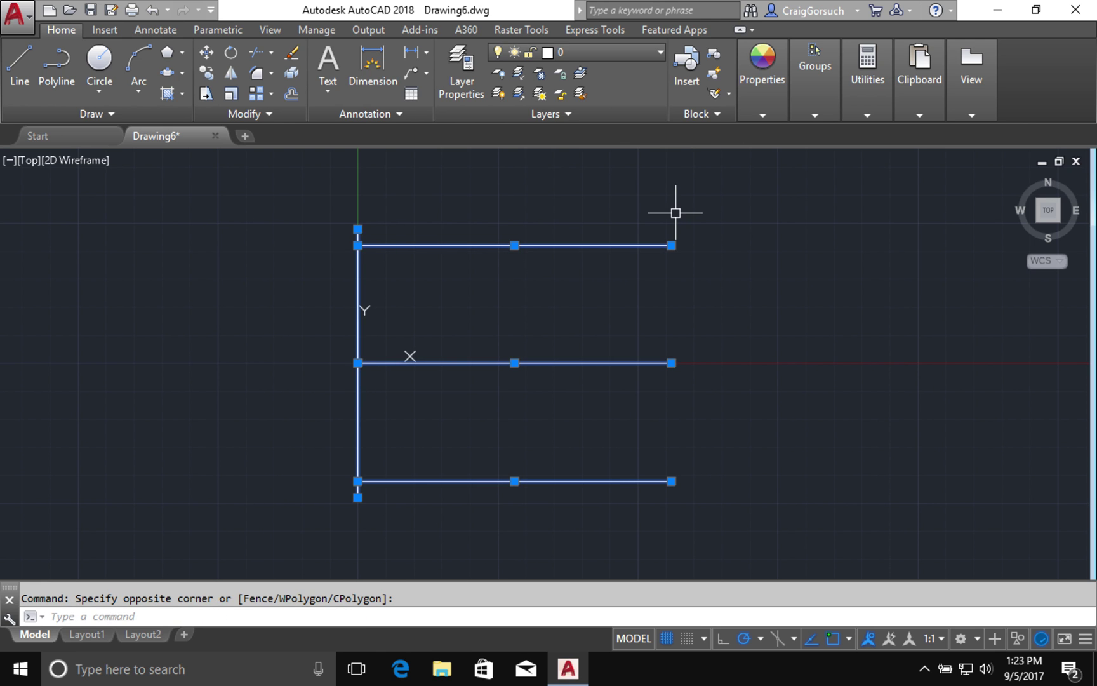
left_click(753, 108)
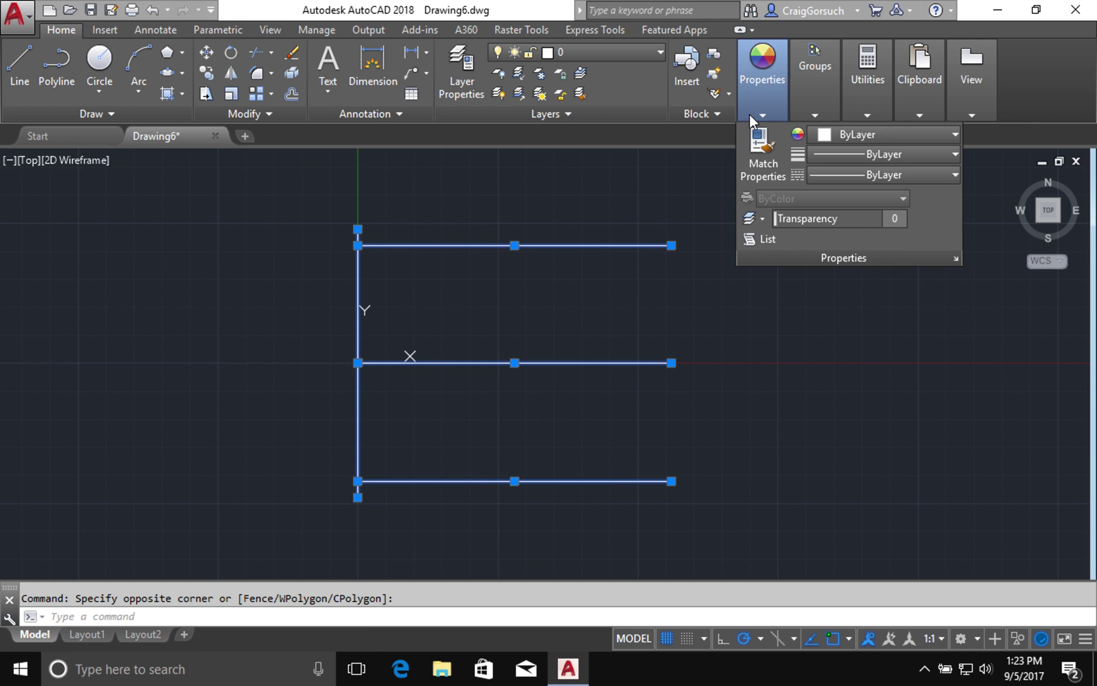
left_click(883, 135)
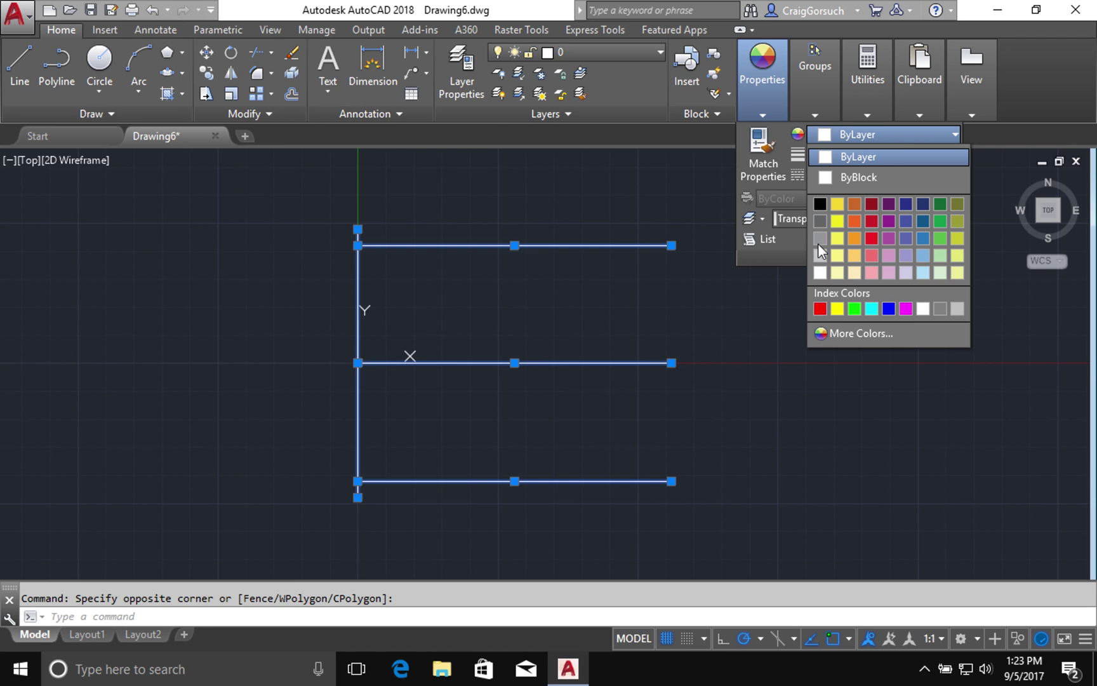
left_click(821, 240)
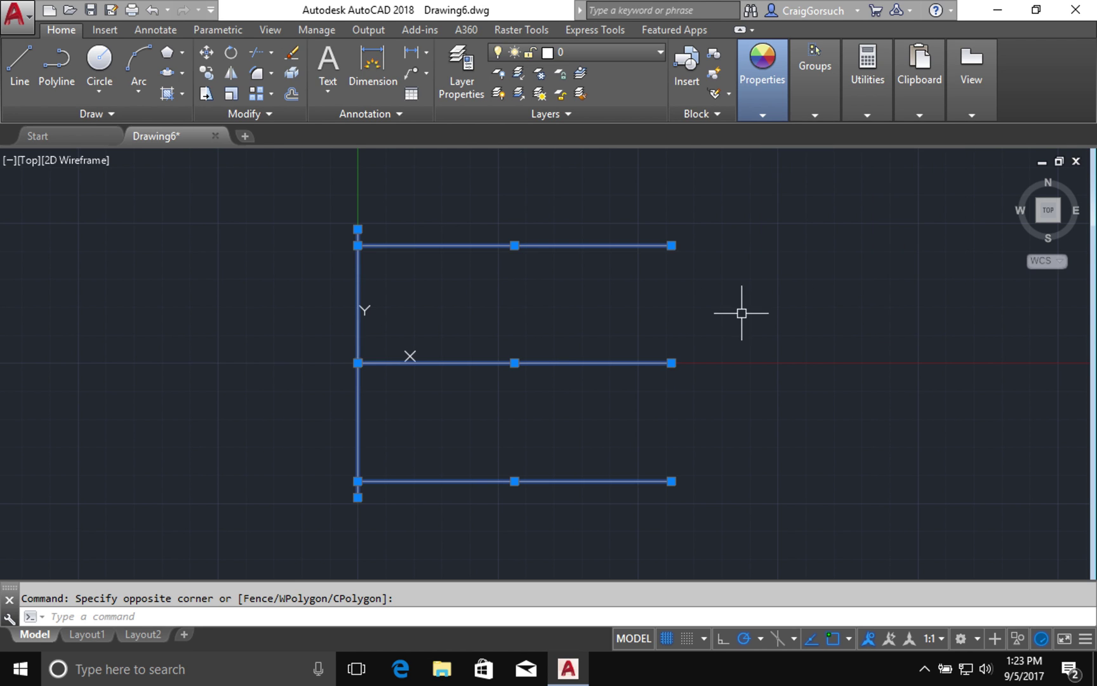
key("Escape")
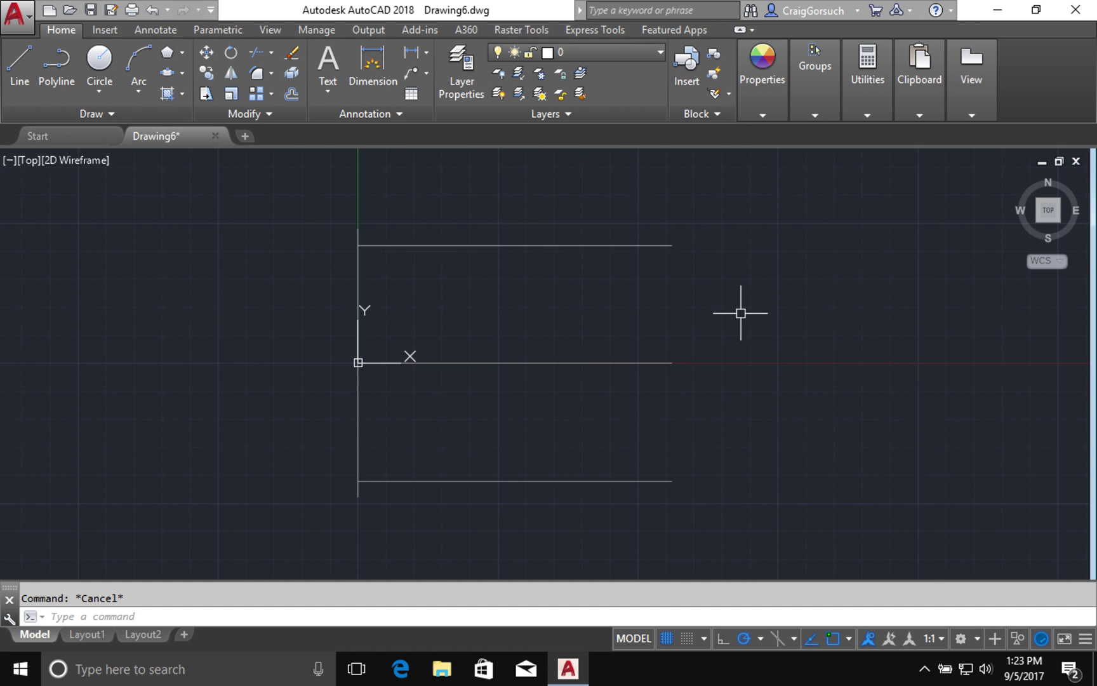
Step: Offset the vertical line at the origin 1 inch to the right, and offset that new line another 1 inch right
type("o")
key("Return")
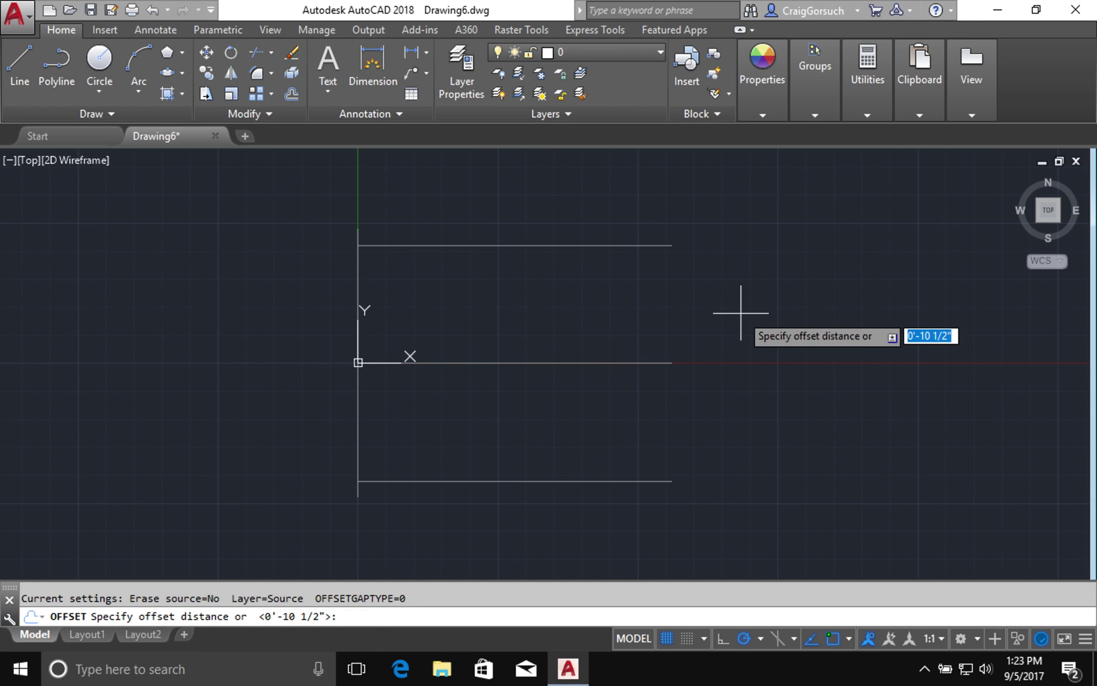
type("1")
key("Return")
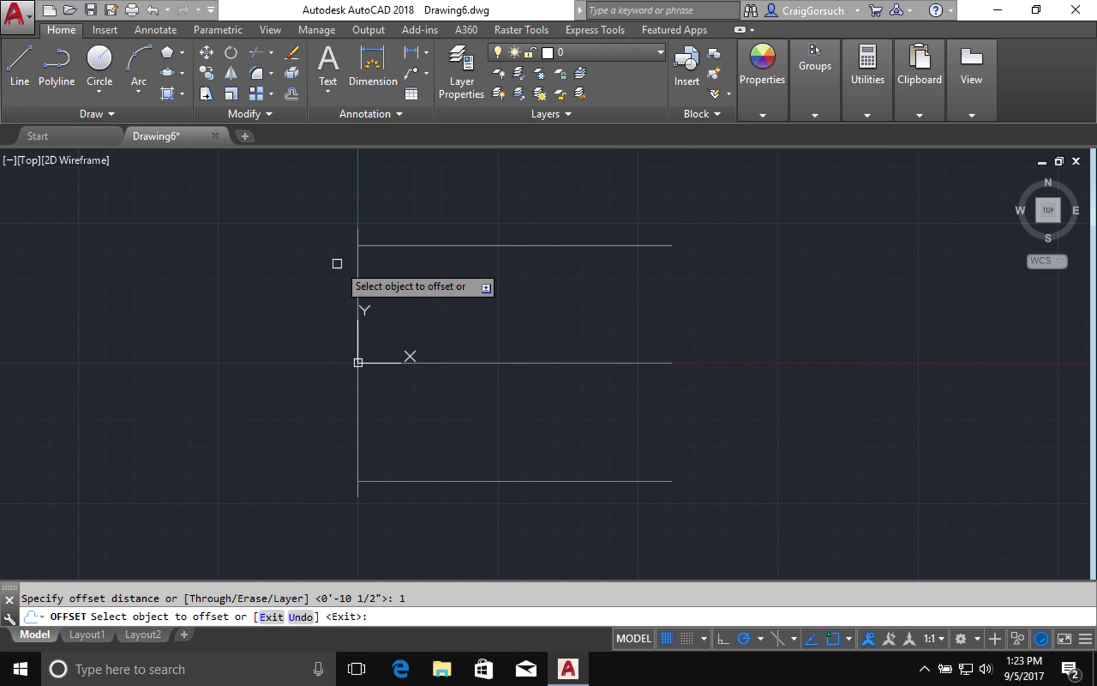
left_click(356, 259)
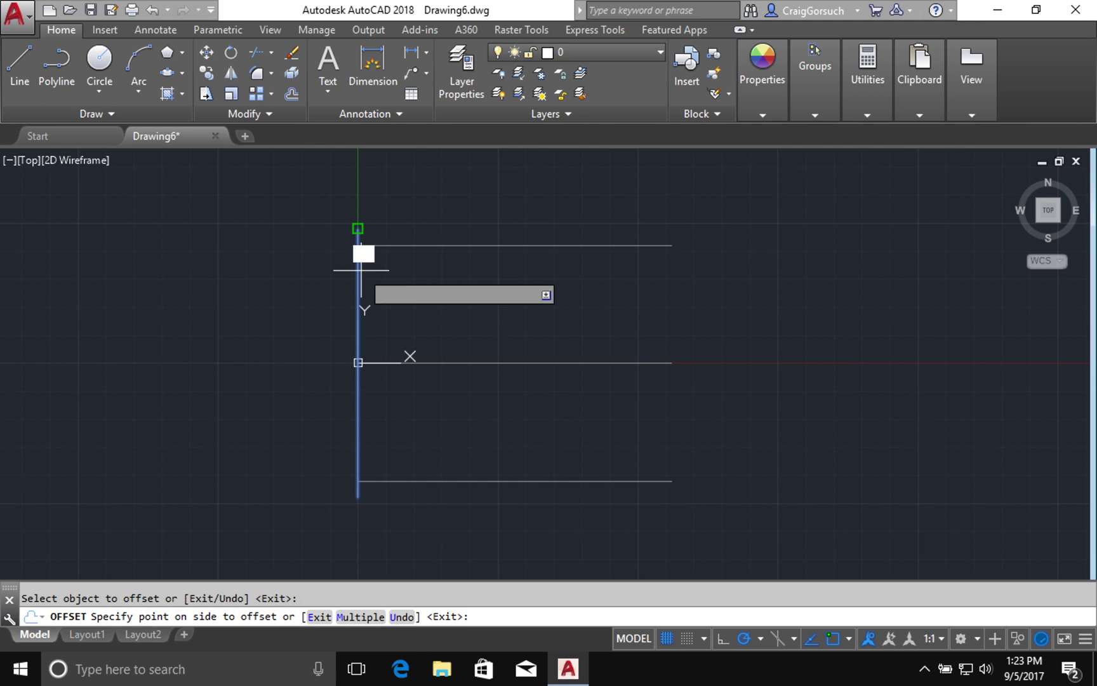
left_click(394, 271)
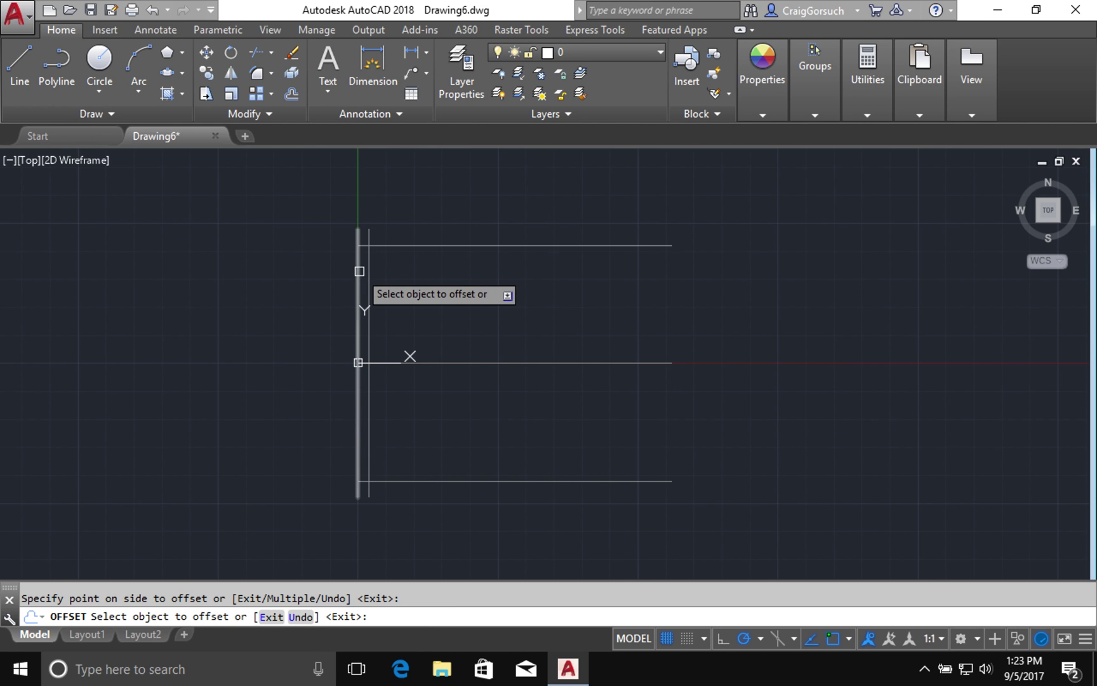
left_click(369, 268)
left_click(369, 268)
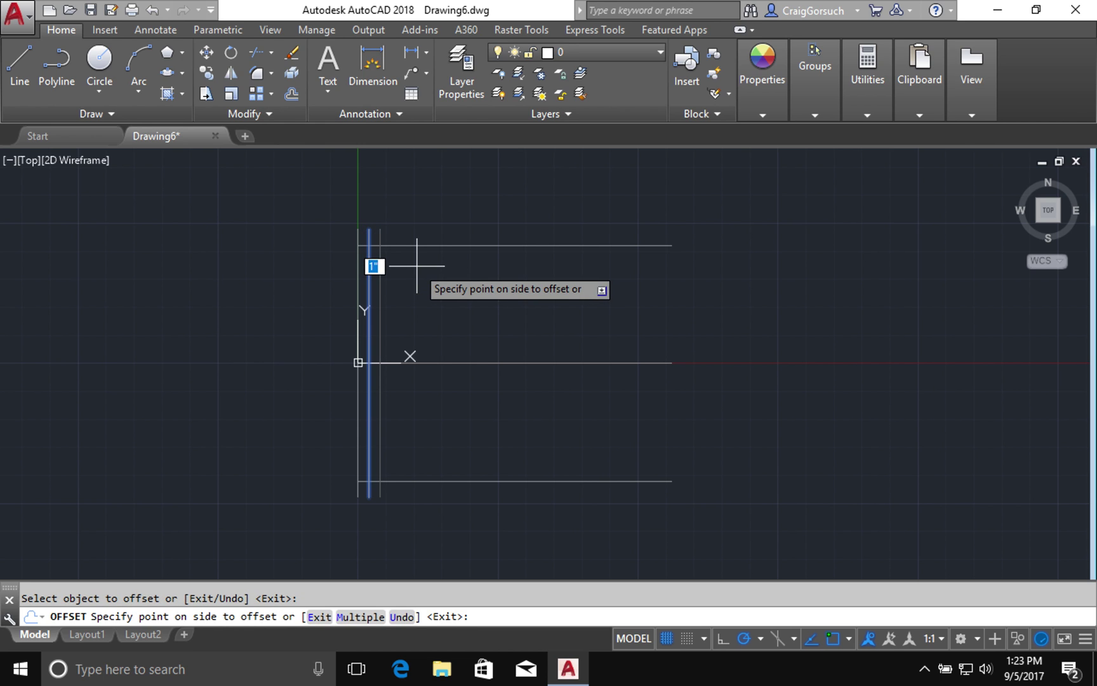
left_click(417, 266)
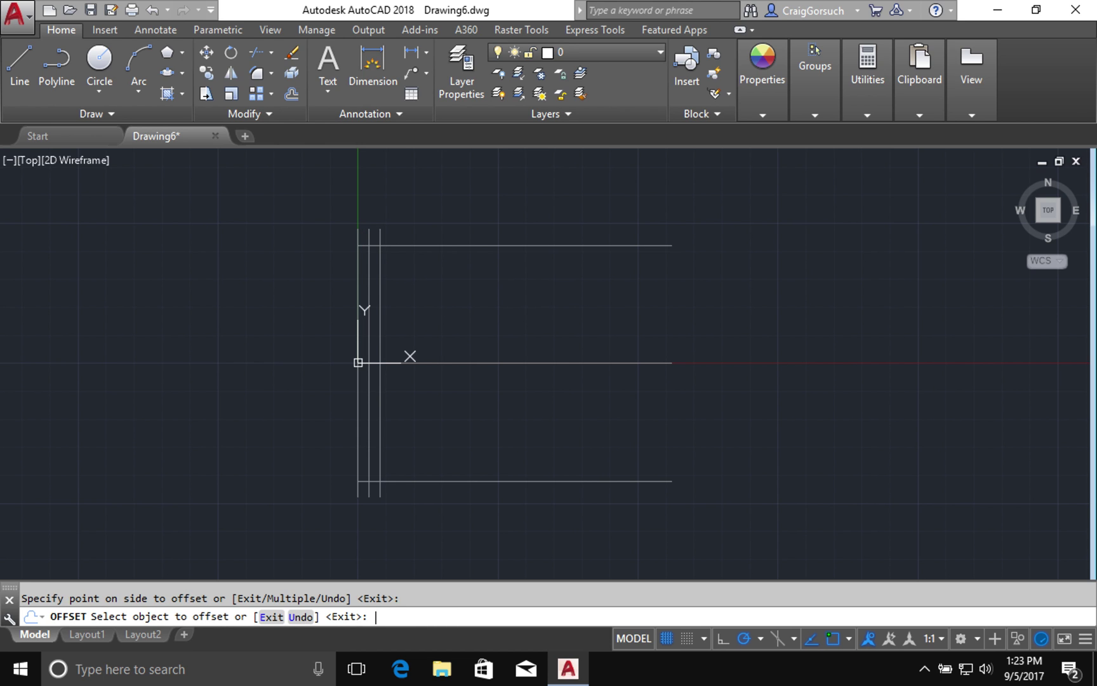
key("Return")
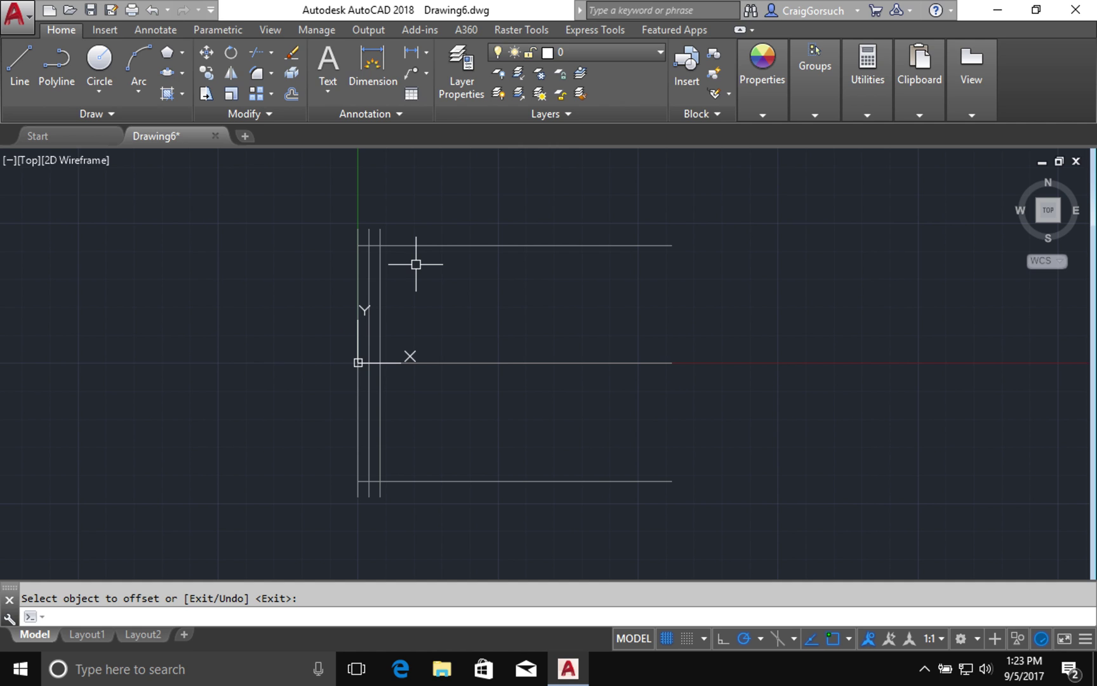
Step: Copy the three vertical lines 9 inches in the positive X direction
type("co")
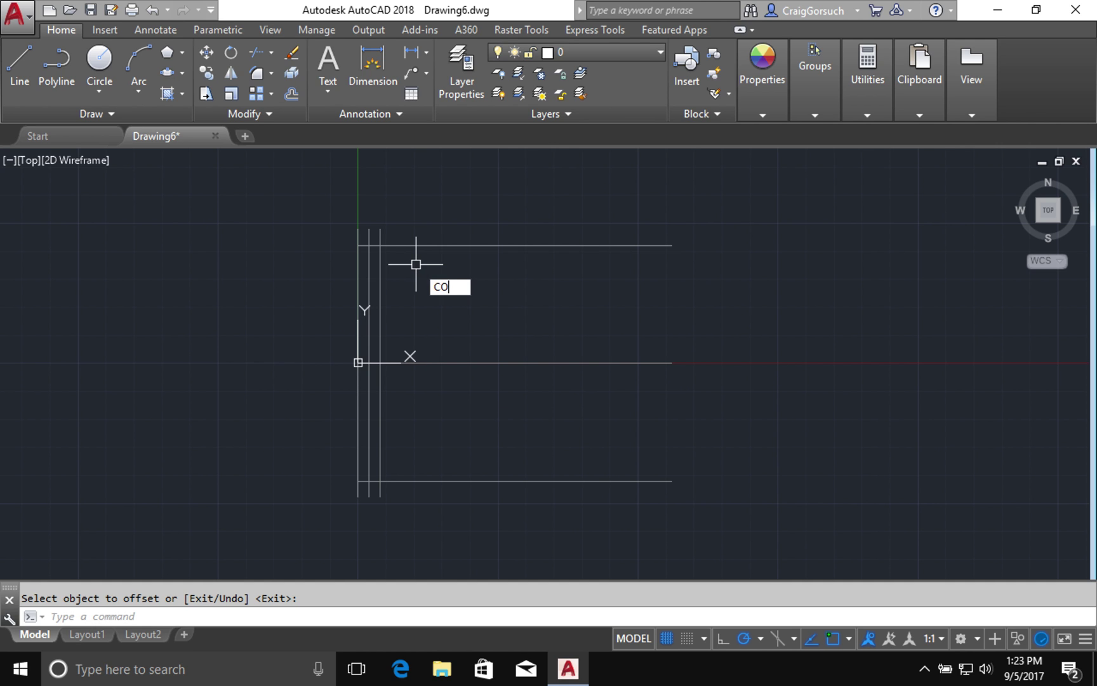
key("Return")
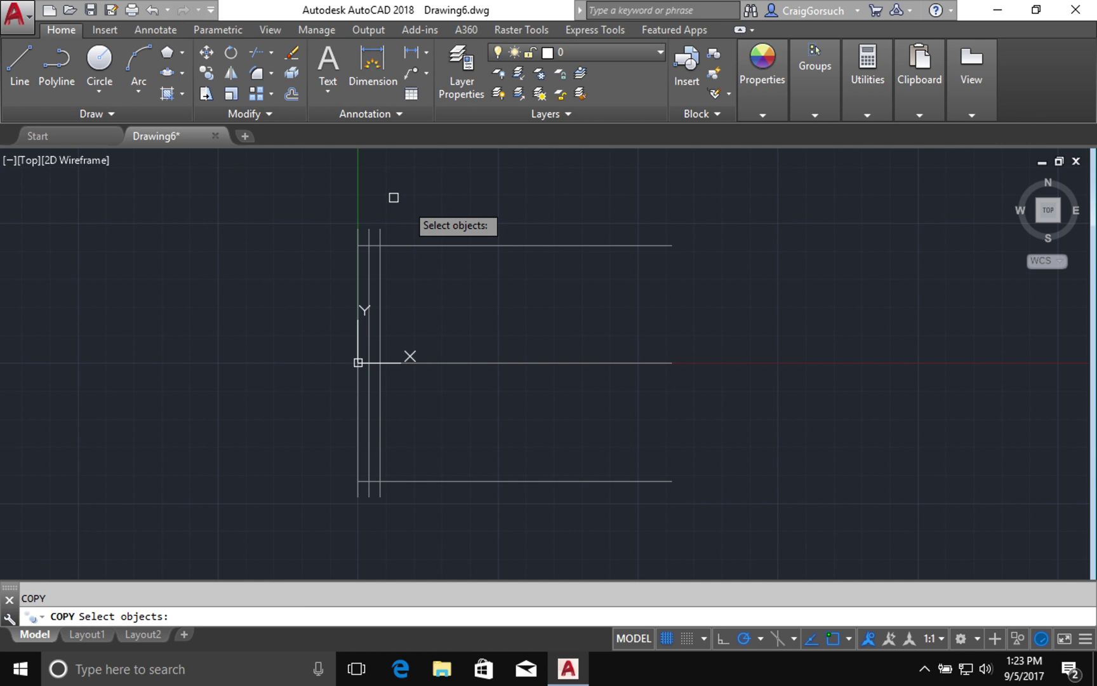
left_click(384, 164)
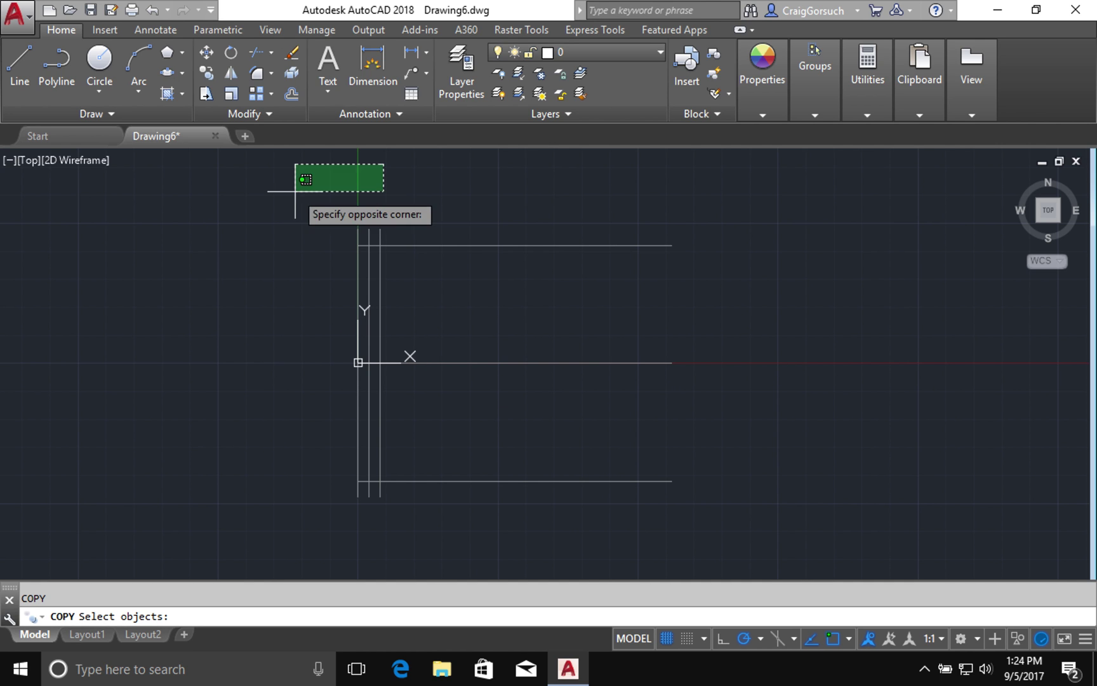
left_click(292, 230)
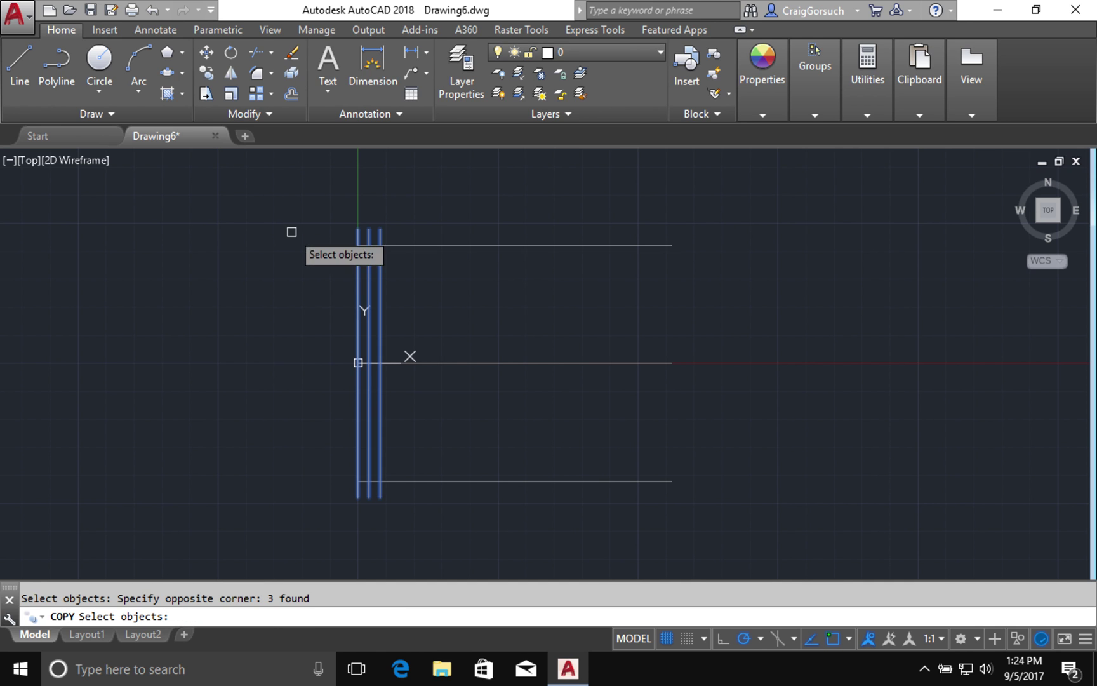
key("Return")
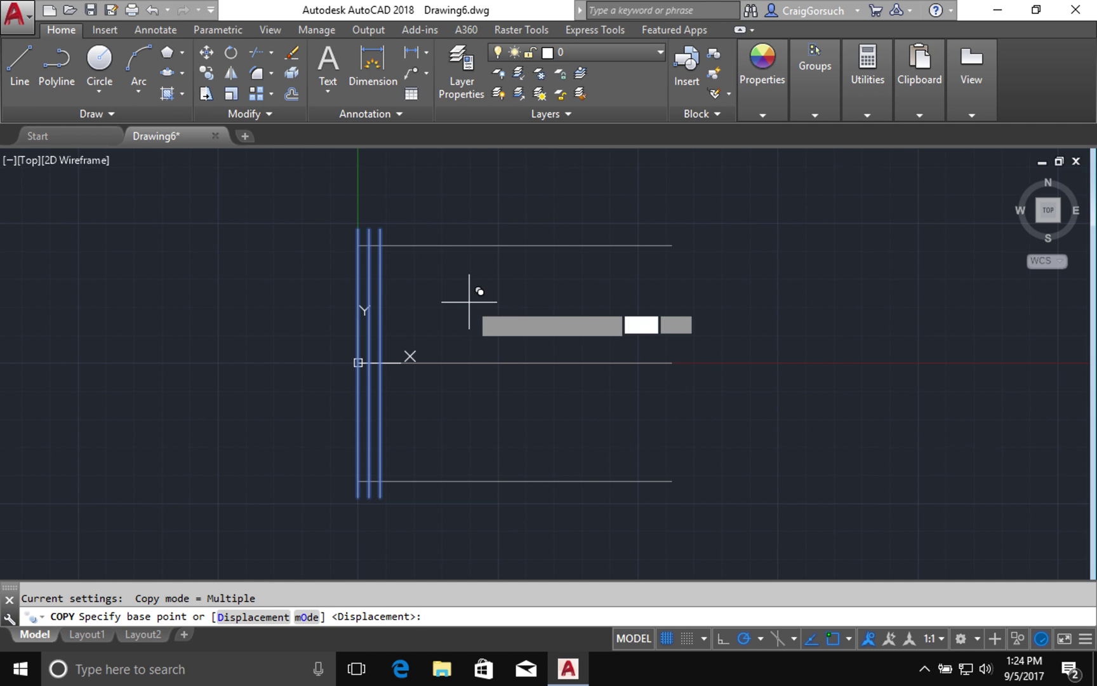
left_click(469, 302)
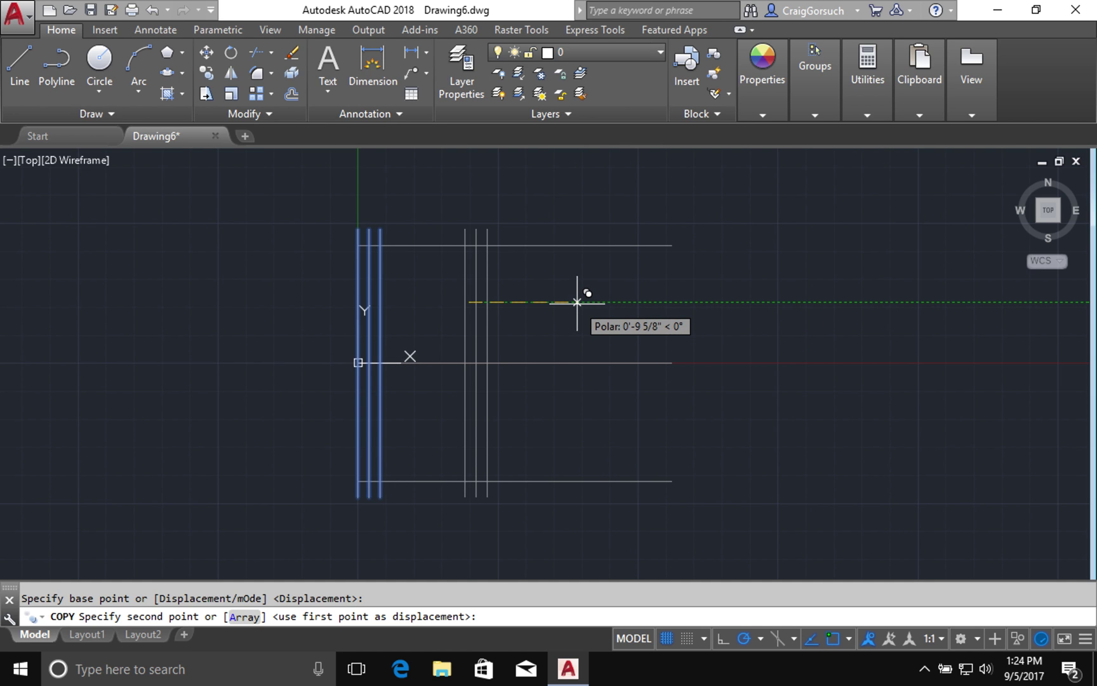
type("9")
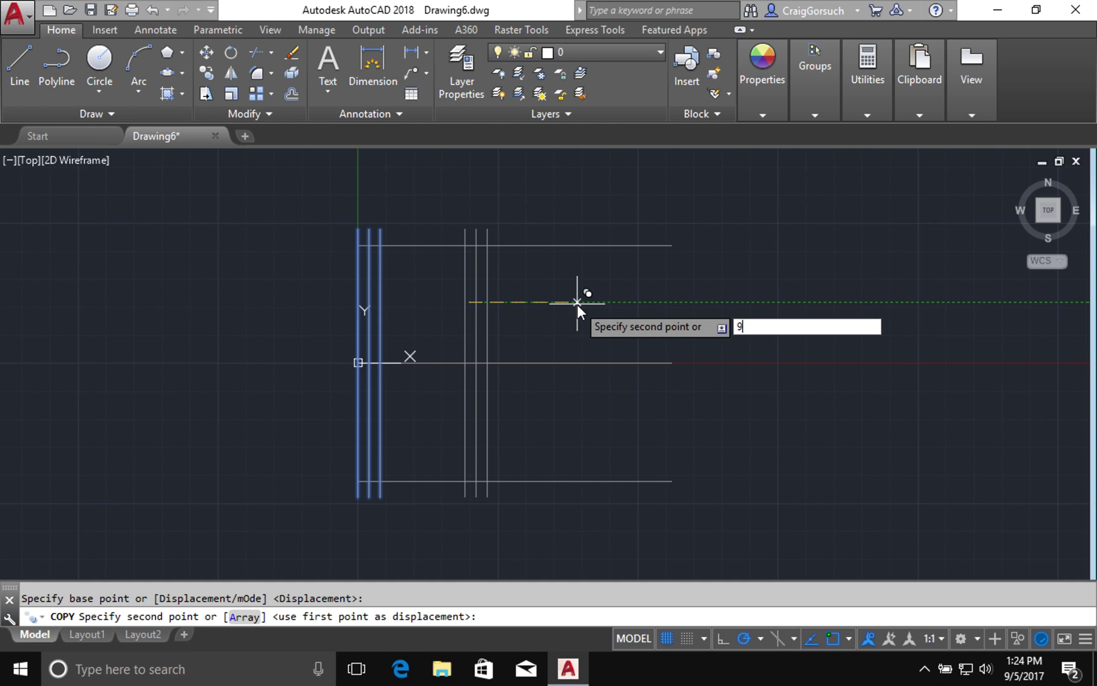
key("Return")
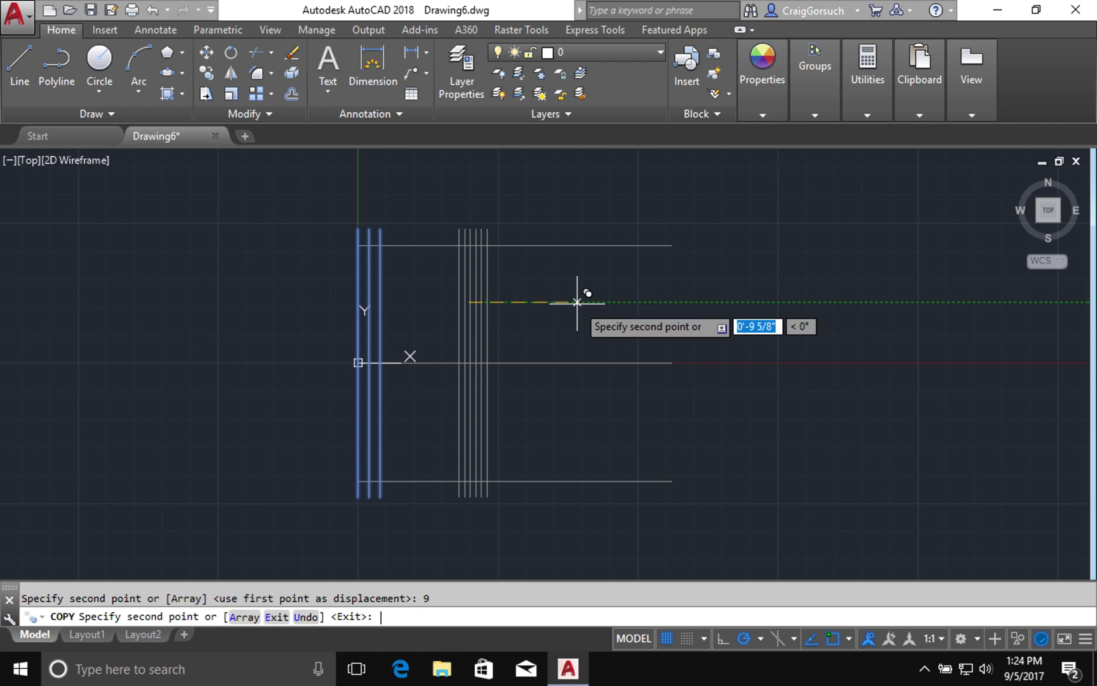
key("Return")
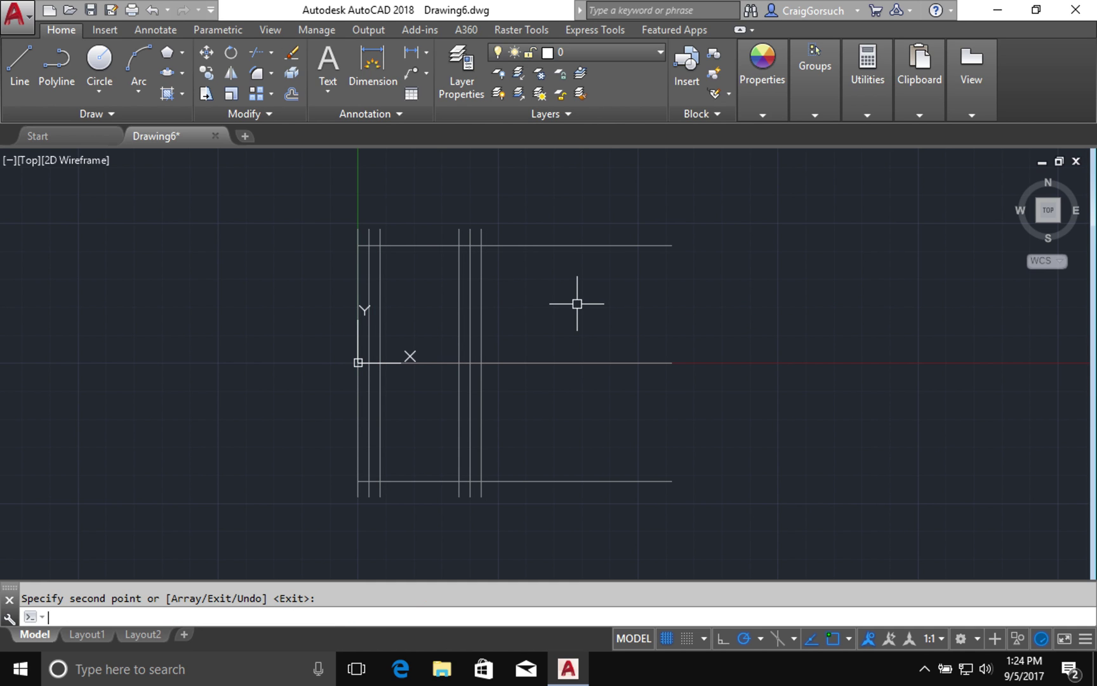
Step: Offset the rightmost copied vertical line 1'5" to the right, to the ends of the horizontal lines
type("o")
key("Return")
type("1'5")
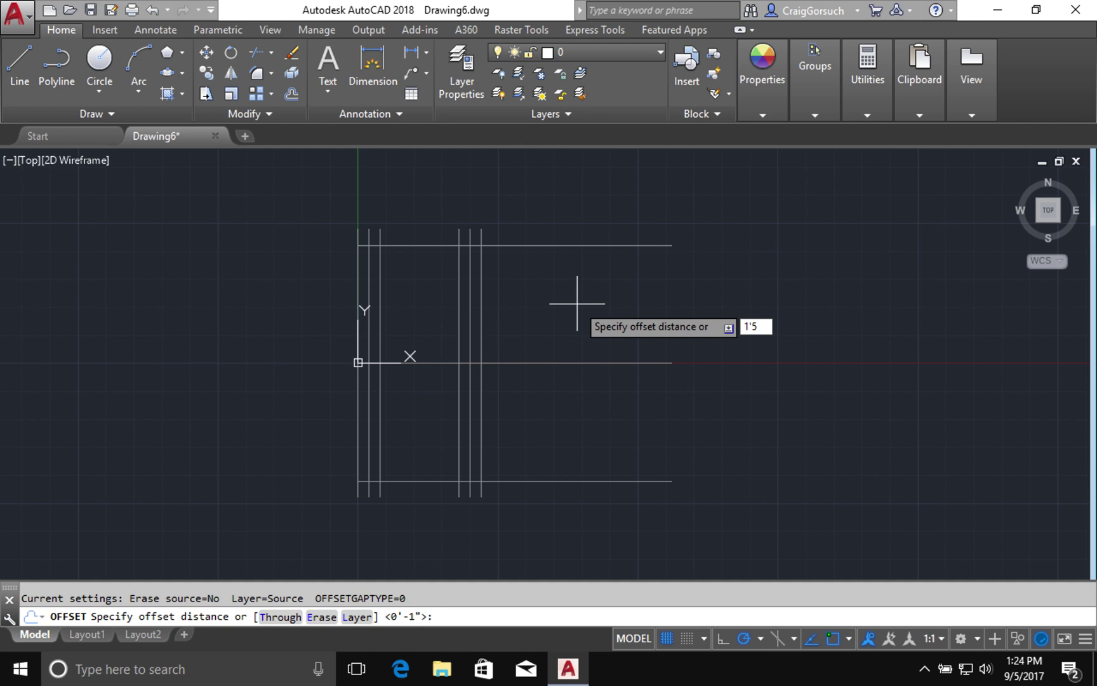
key("Return")
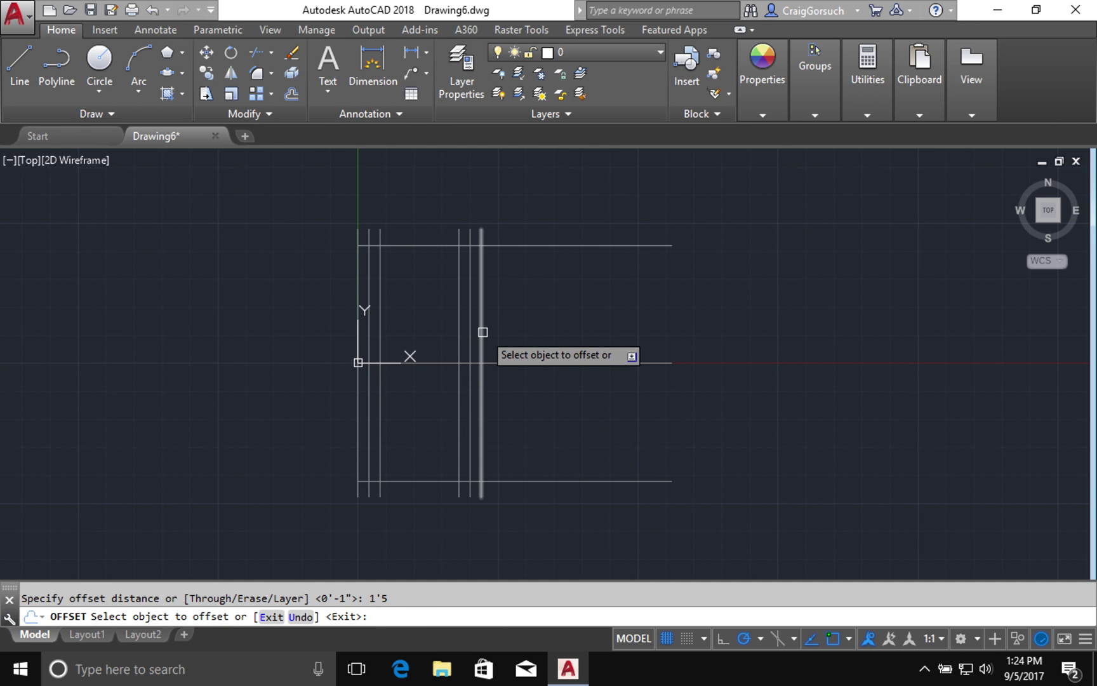
left_click(483, 332)
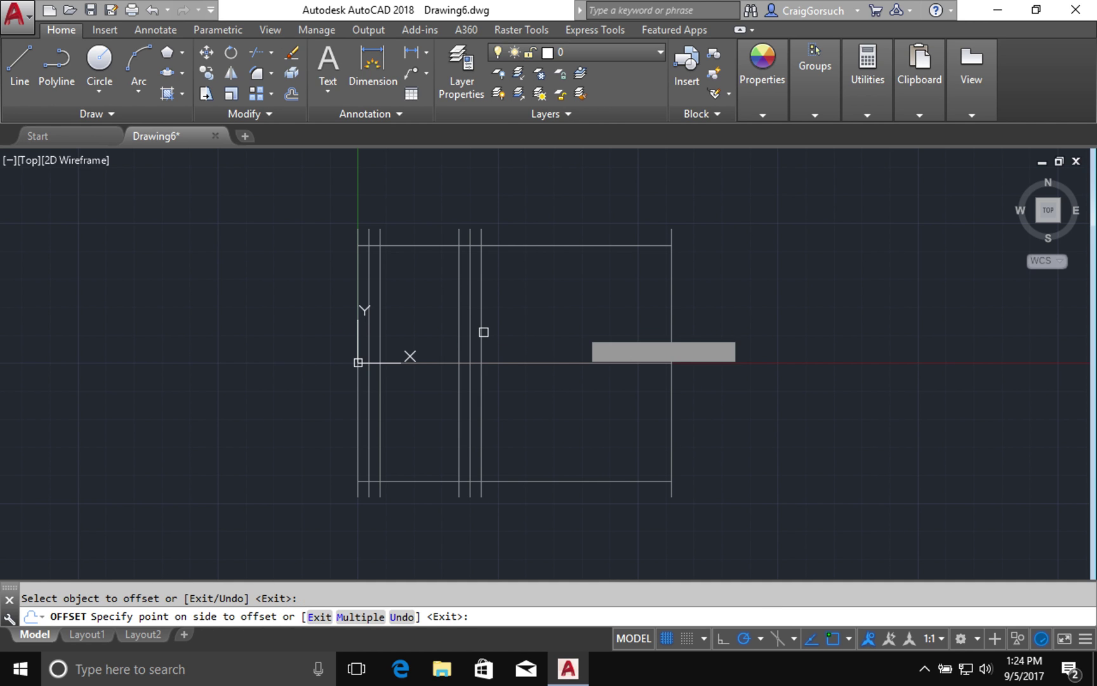
left_click(579, 327)
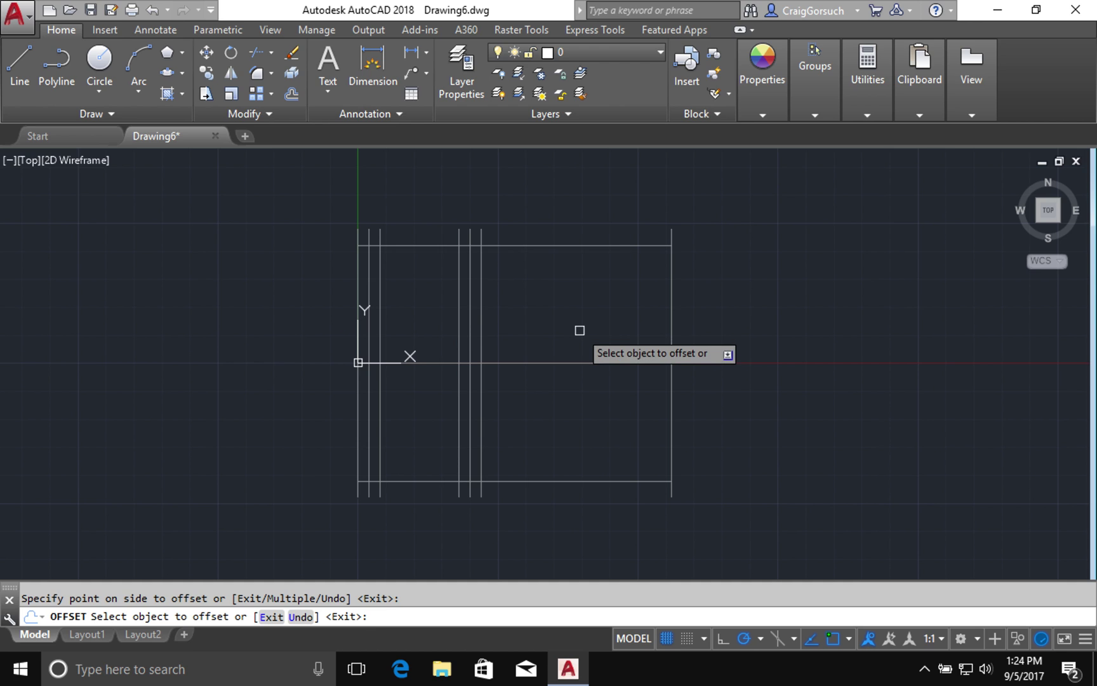
key("Return")
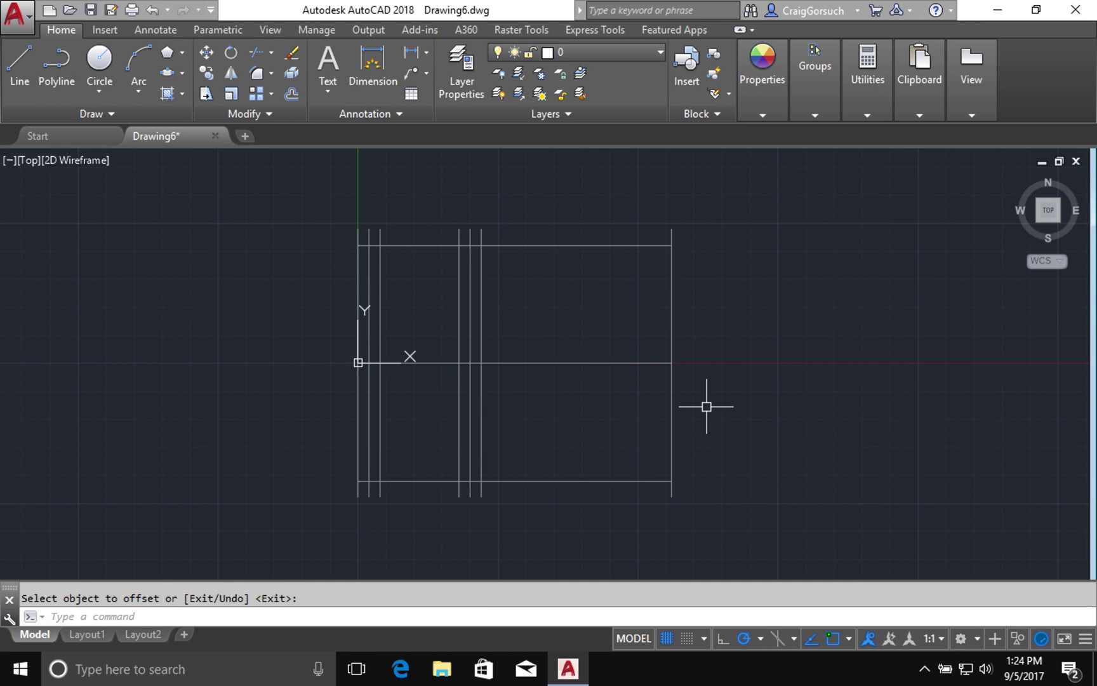
key("Return")
key("Return")
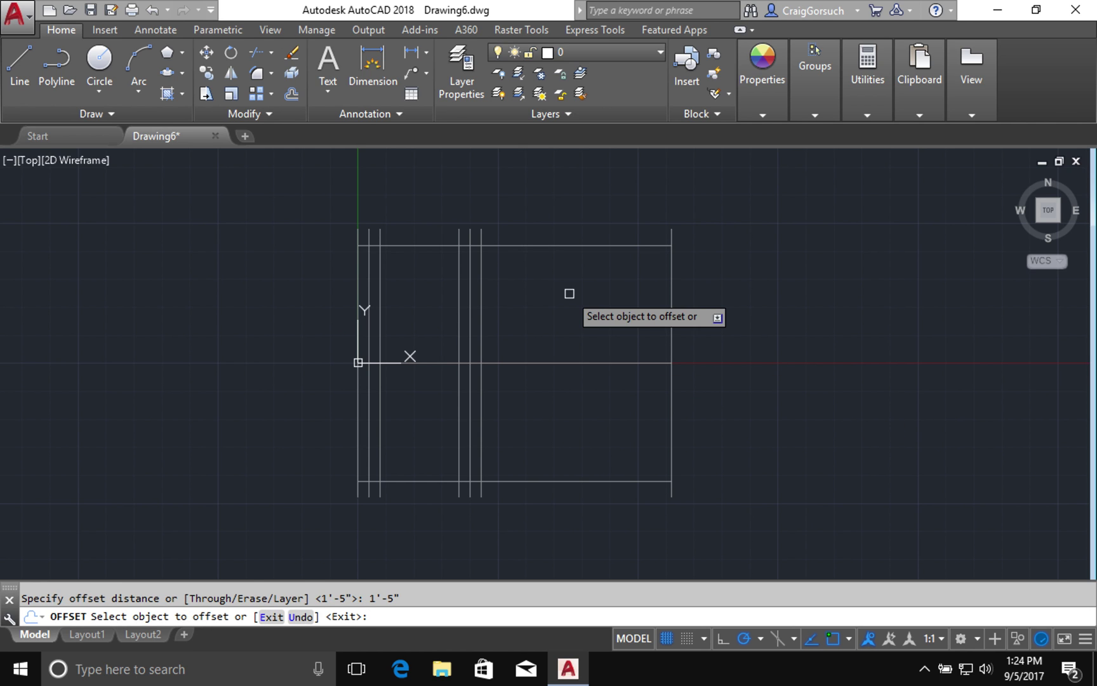
key("Escape")
Step: Offset the top horizontal line 1 inch downward and the bottom horizontal line 1 inch upward
type("o")
key("Return")
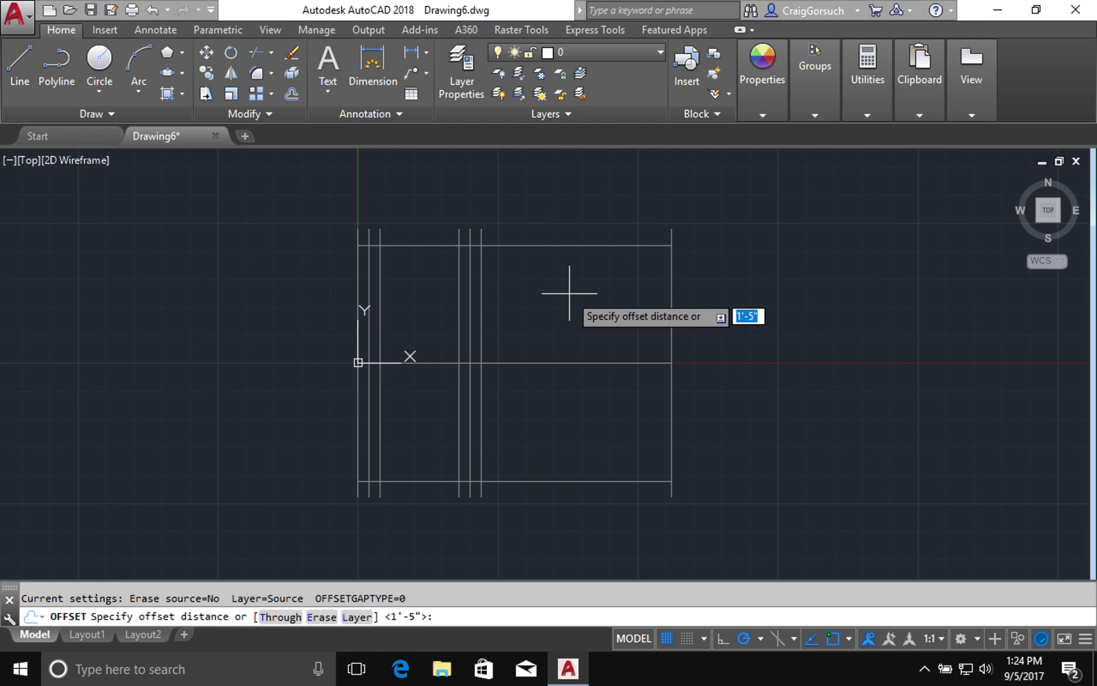
type("1")
key("Return")
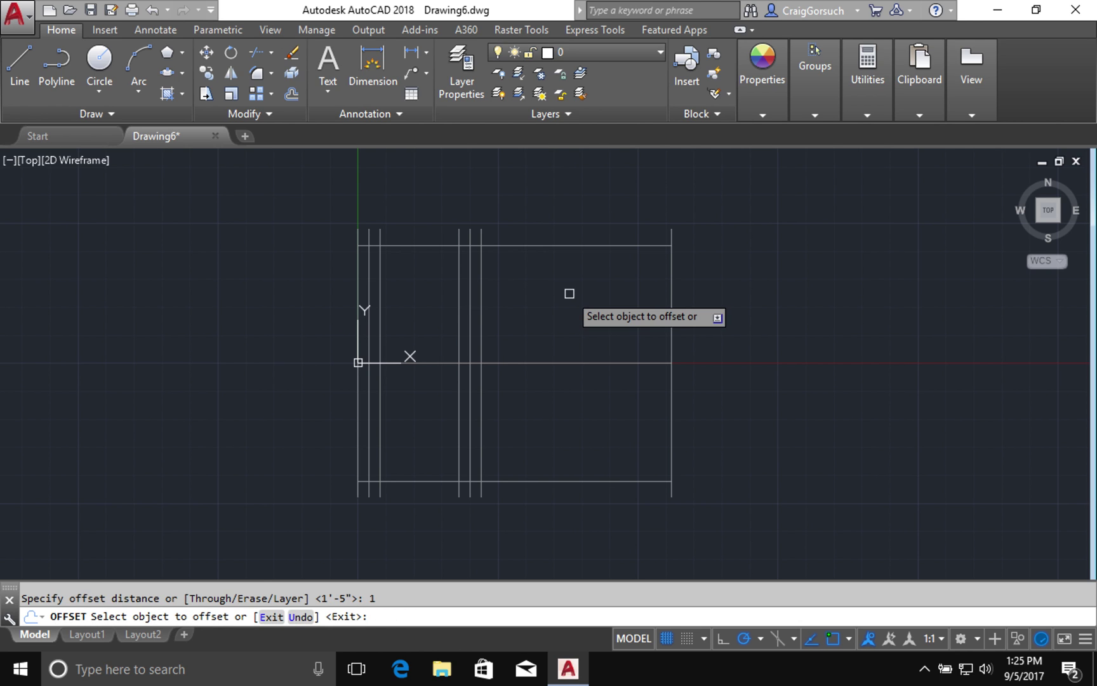
left_click(555, 245)
left_click(540, 365)
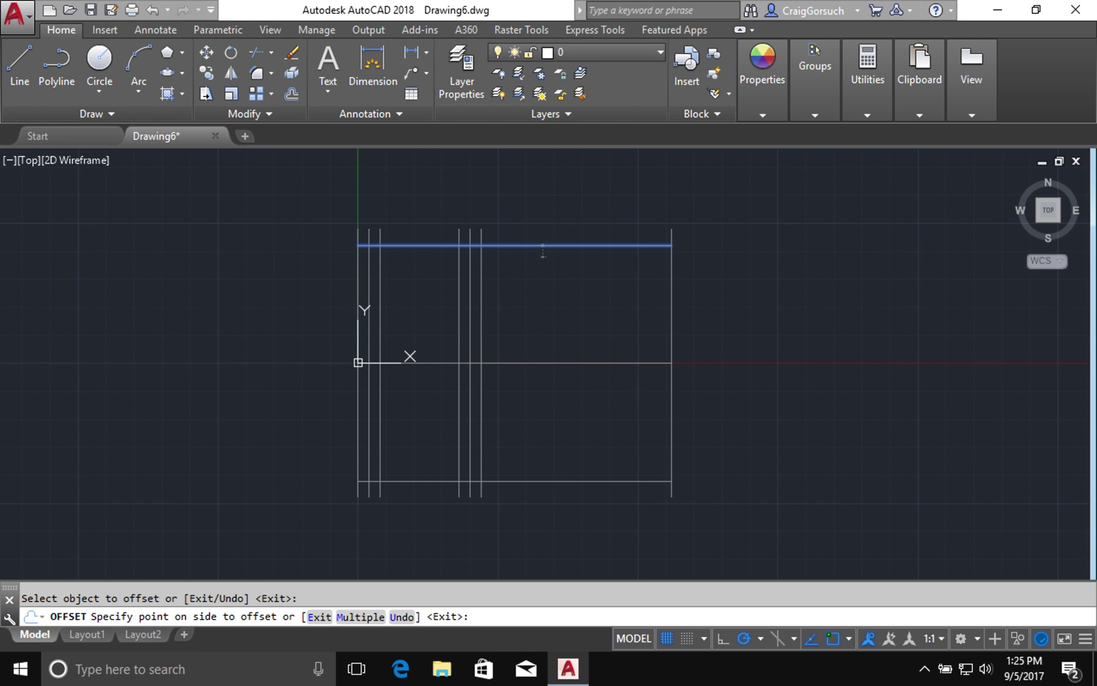
left_click(538, 485)
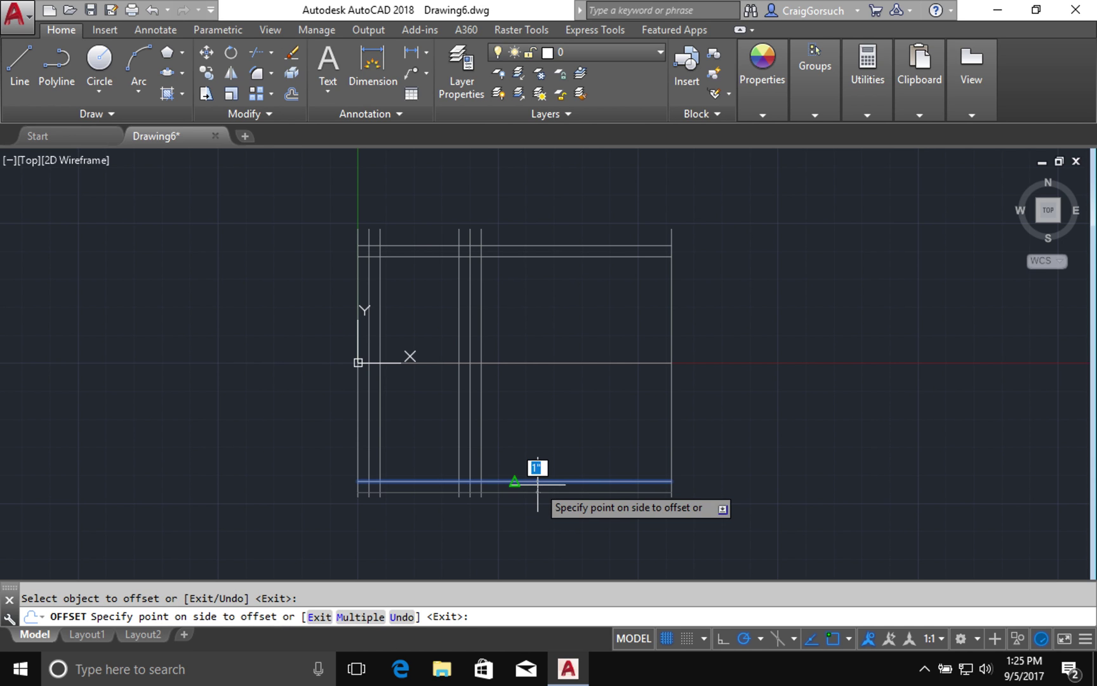
left_click(532, 427)
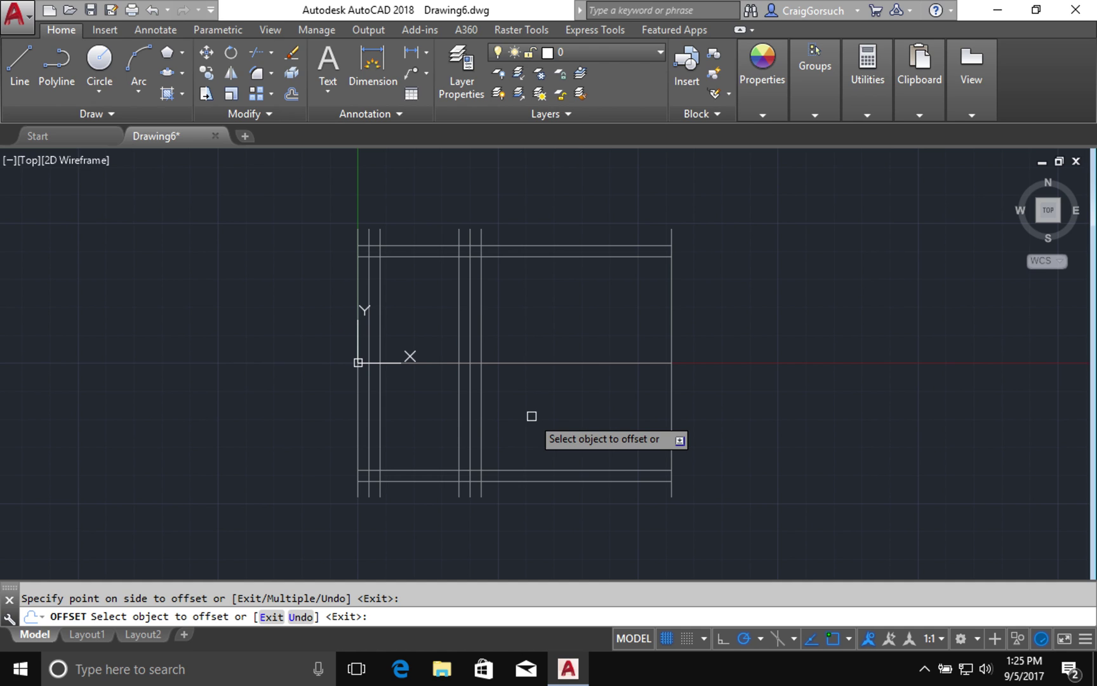
key("Return")
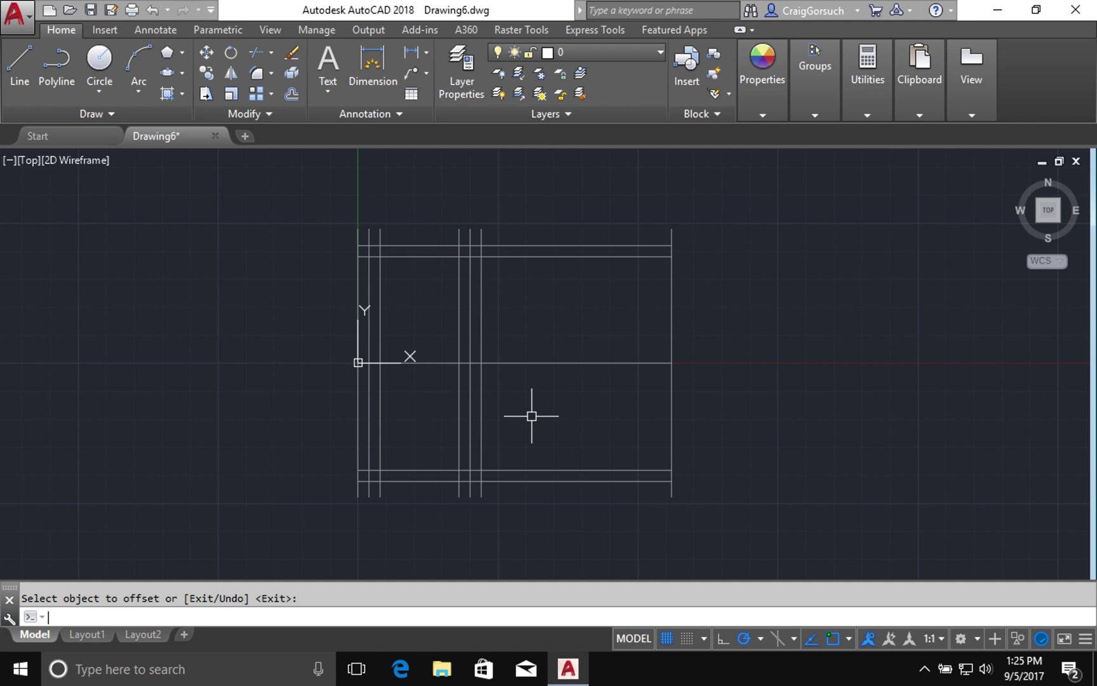
Step: Offset the lower inner horizontal line 3.5 inches upward, and offset the new line another 3.5 inches up
key("Return")
key("Return")
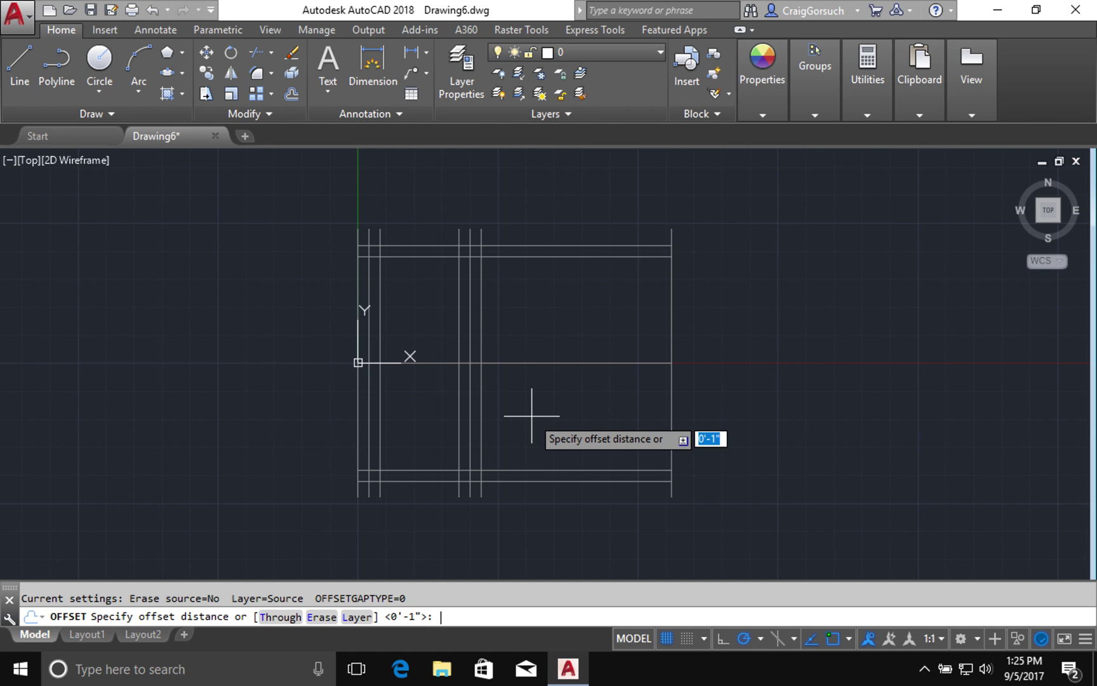
type("3.5")
key("Return")
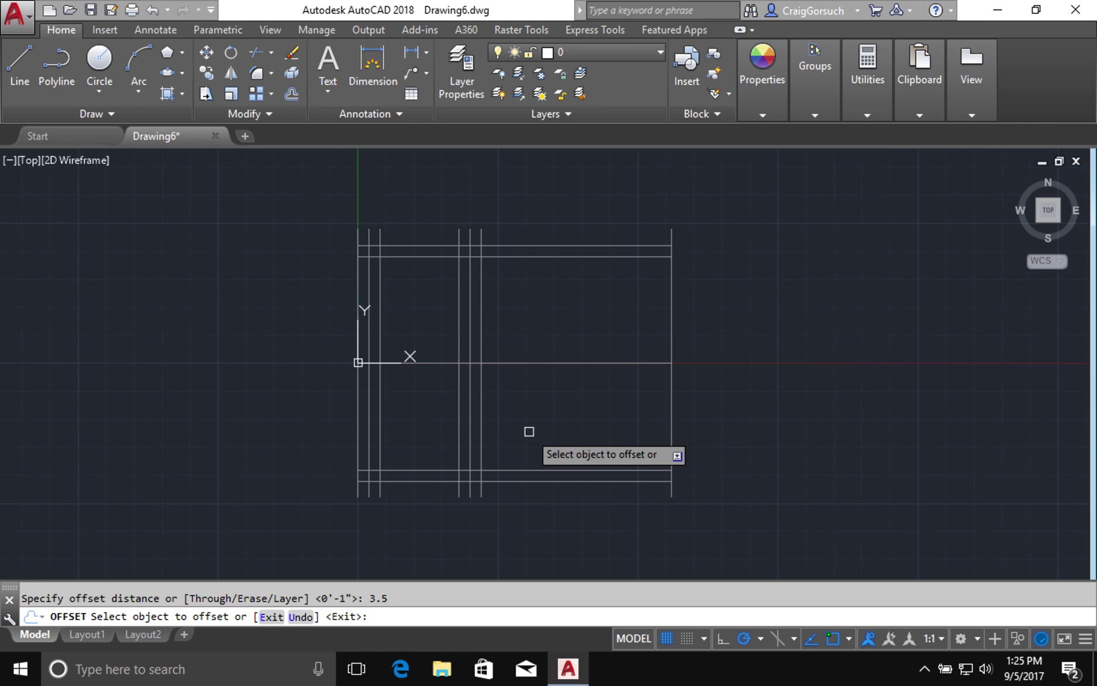
left_click(521, 470)
left_click(533, 400)
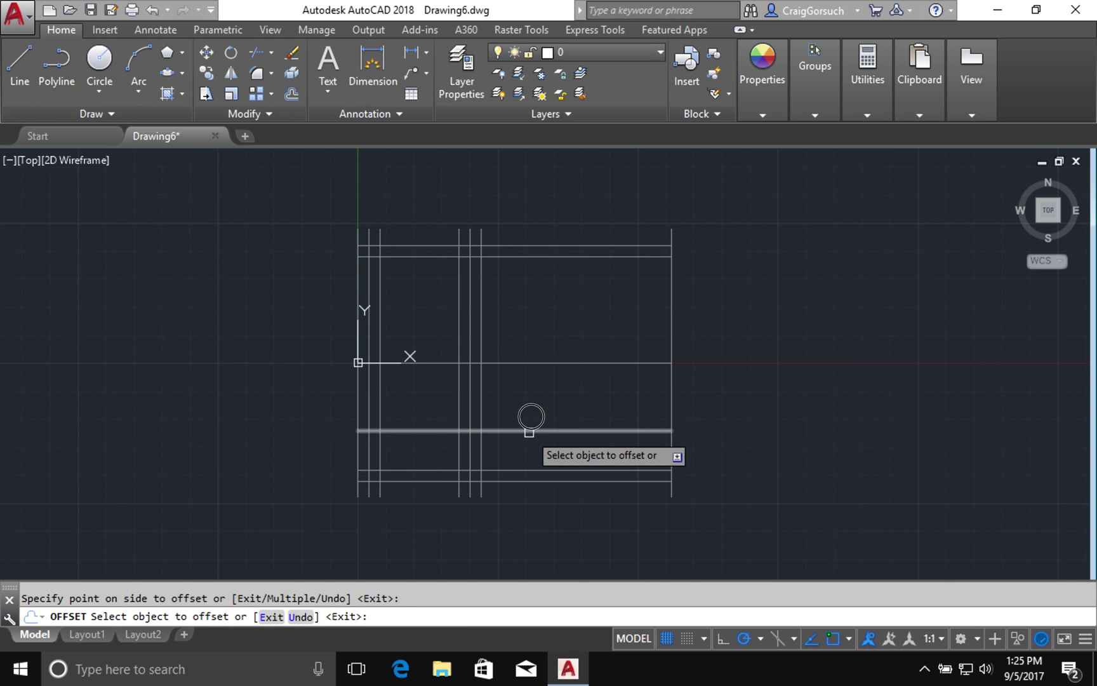
left_click(528, 431)
left_click(529, 390)
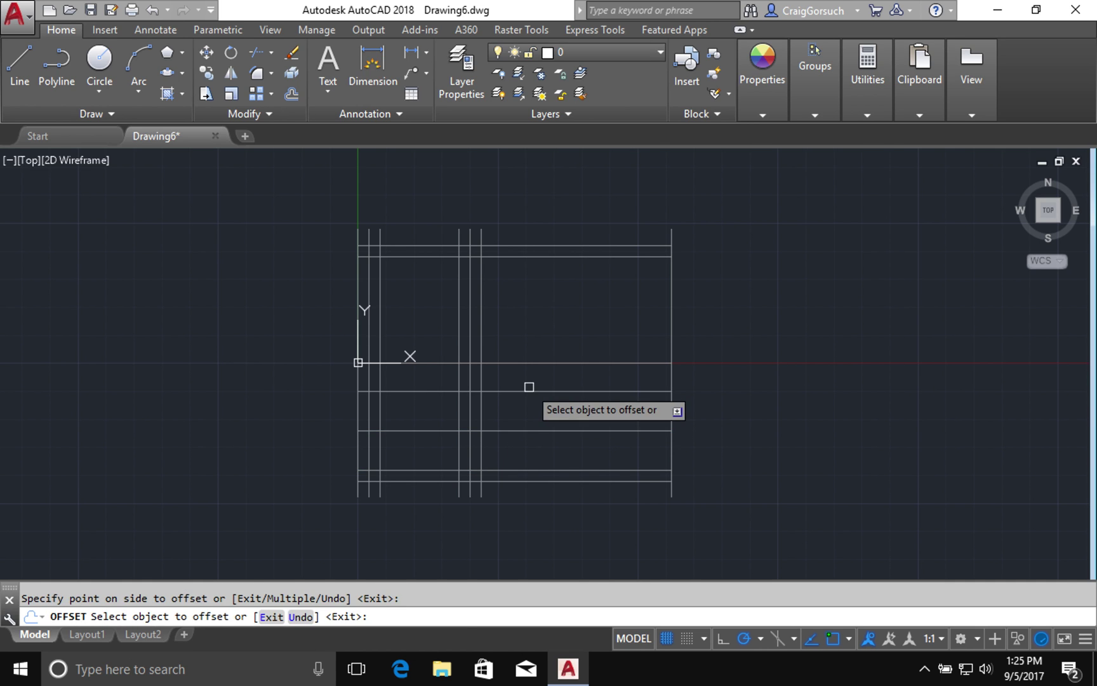
Step: Offset the upper inner horizontal line 3.5 inches downward twice, and undo the whole set of 3.5-inch offsets
left_click(546, 258)
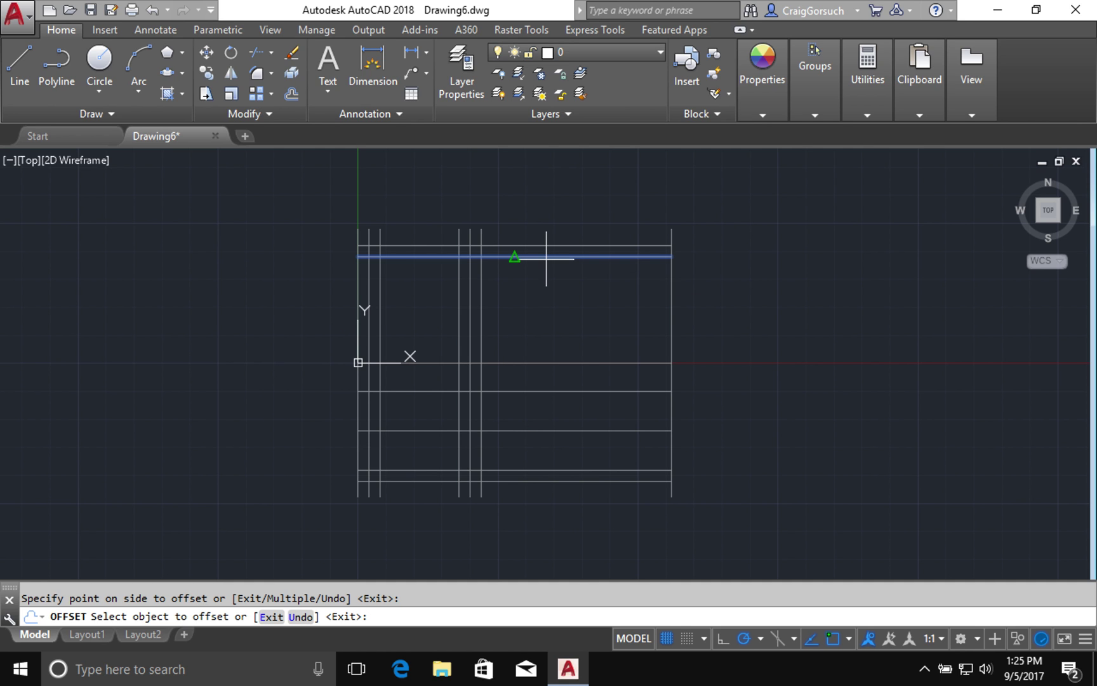
left_click(540, 317)
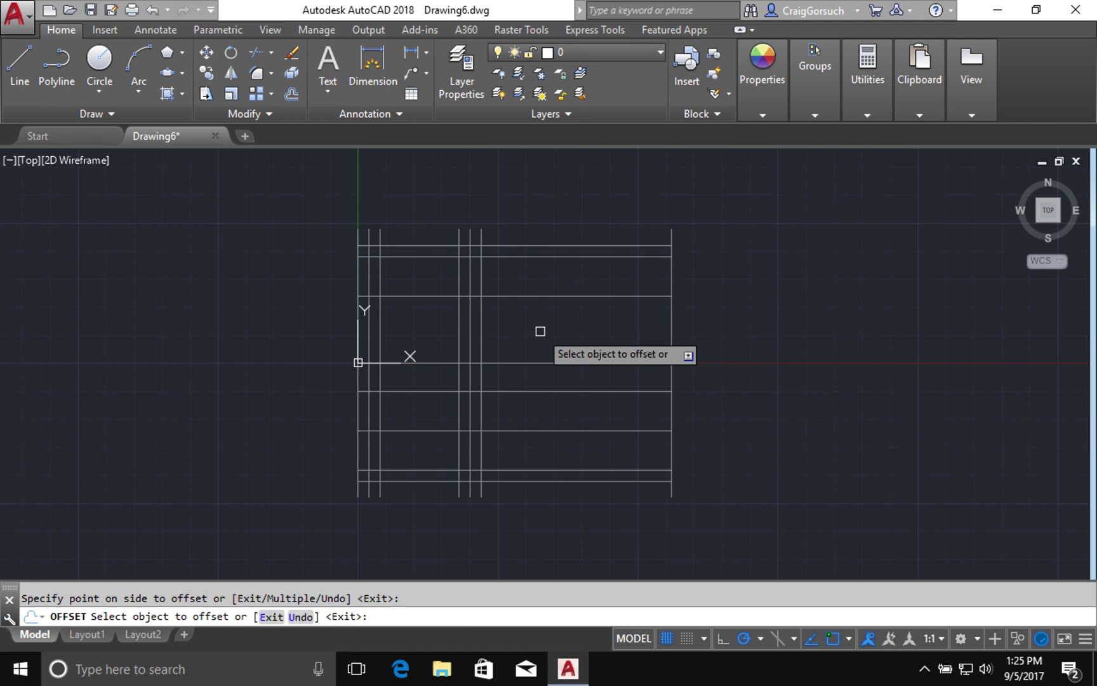
left_click(537, 295)
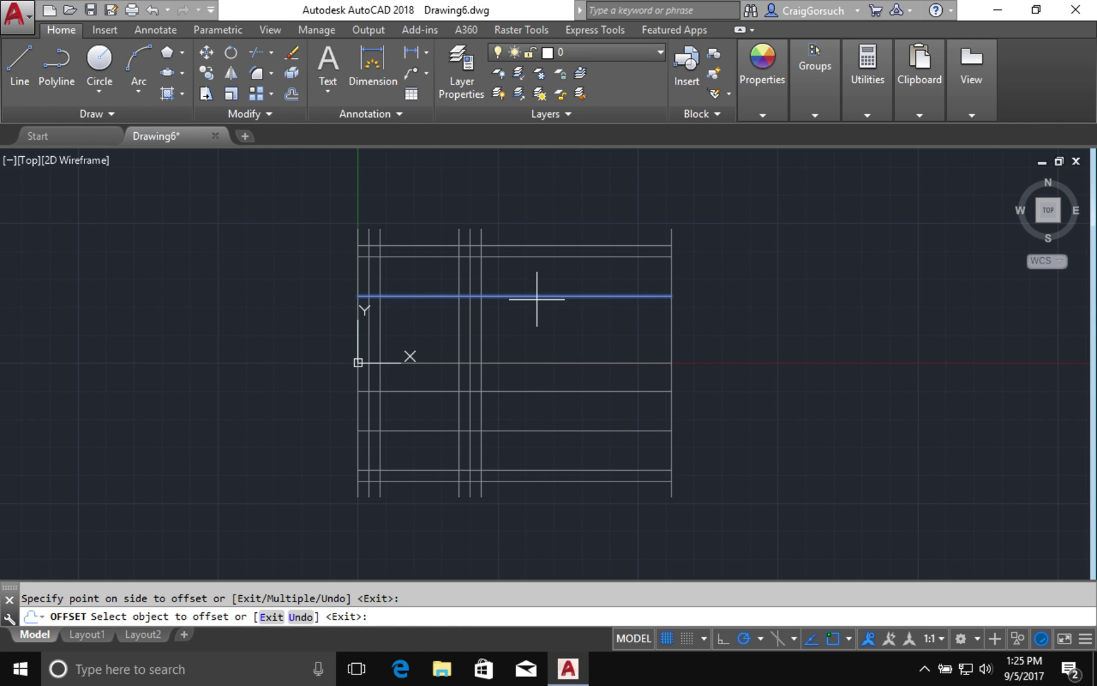
left_click(532, 340)
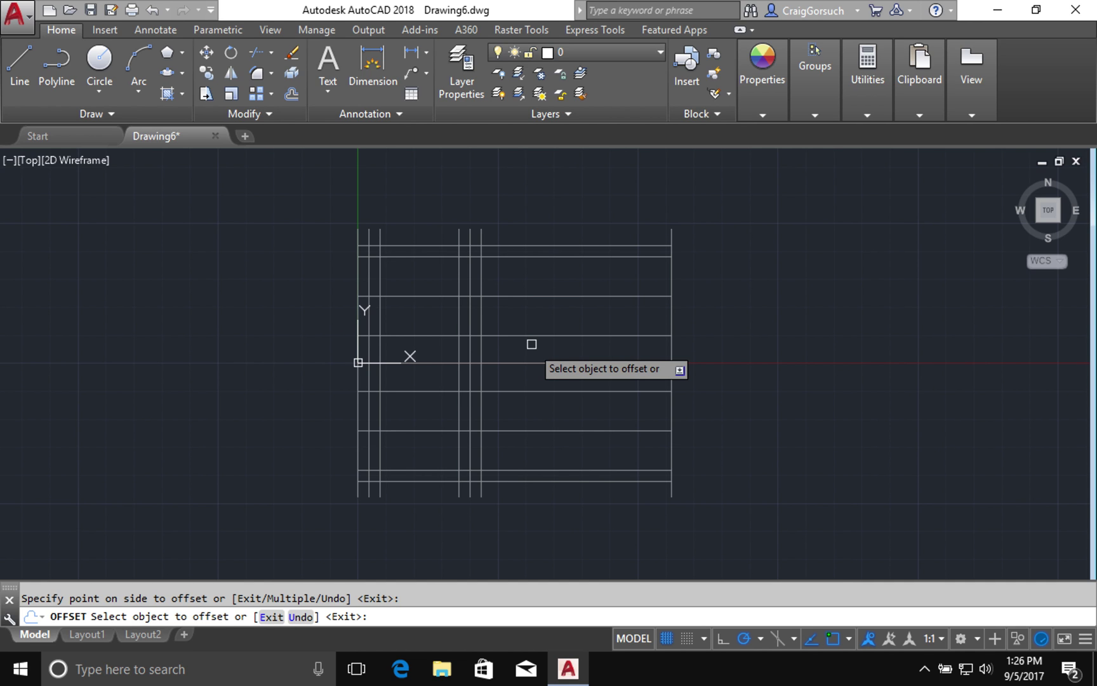
key("Return")
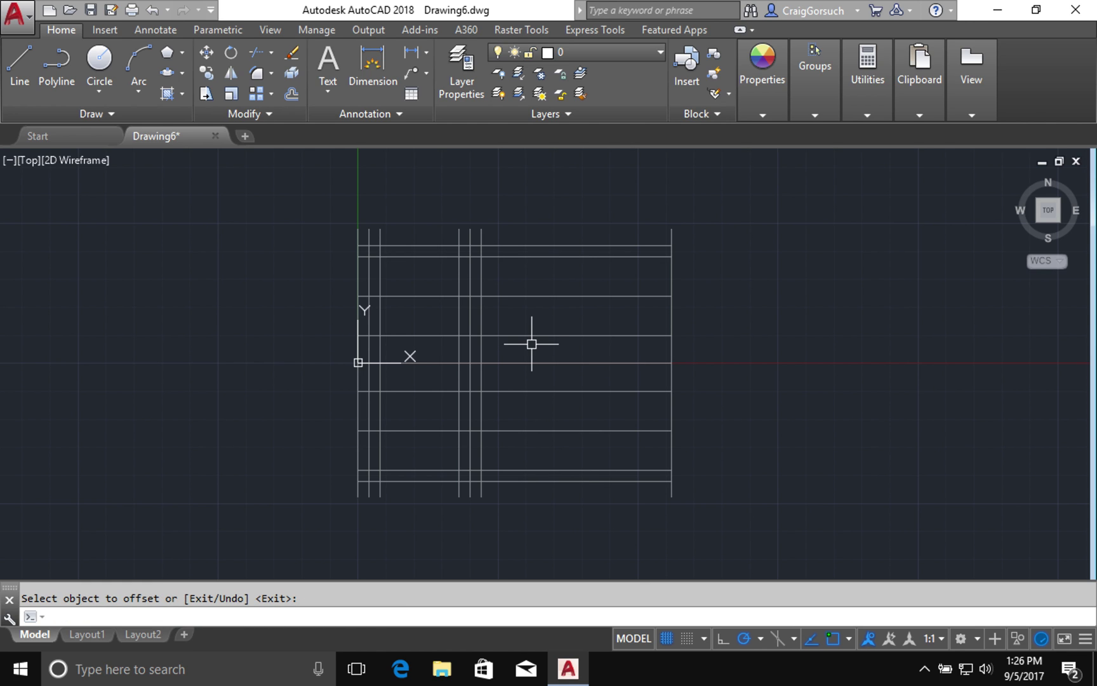
type("u")
key("Return")
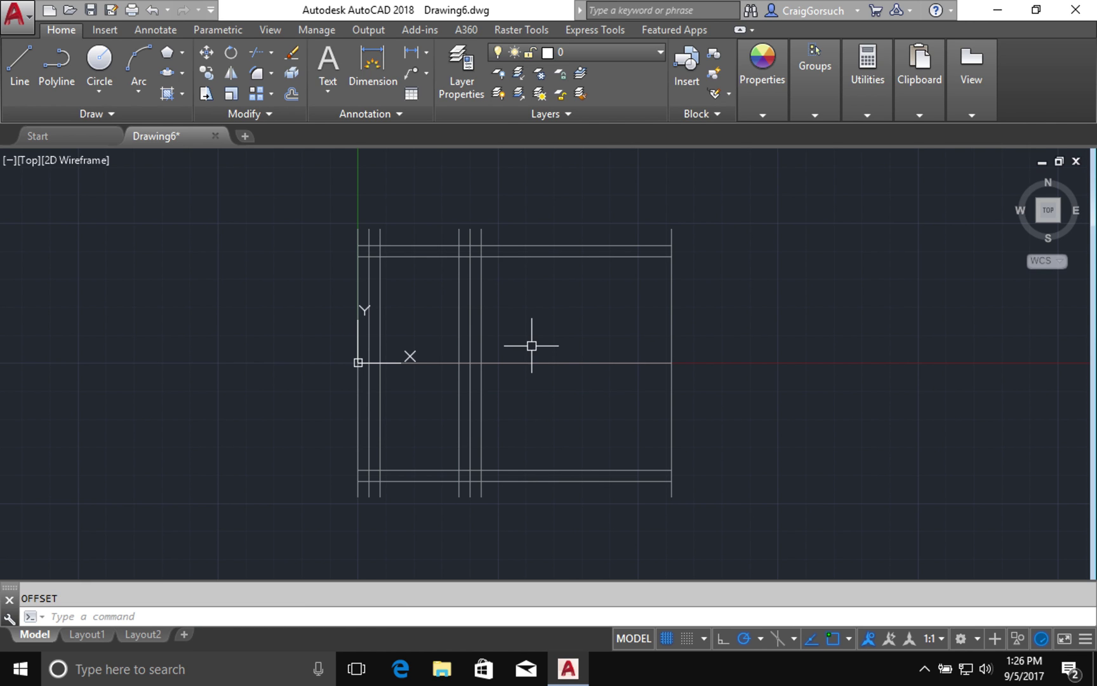
Step: Offset the horizontal line just below the top one 3.5 inches downward, and offset that new line another 3.5 inches down
type("o")
key("Return")
type("d")
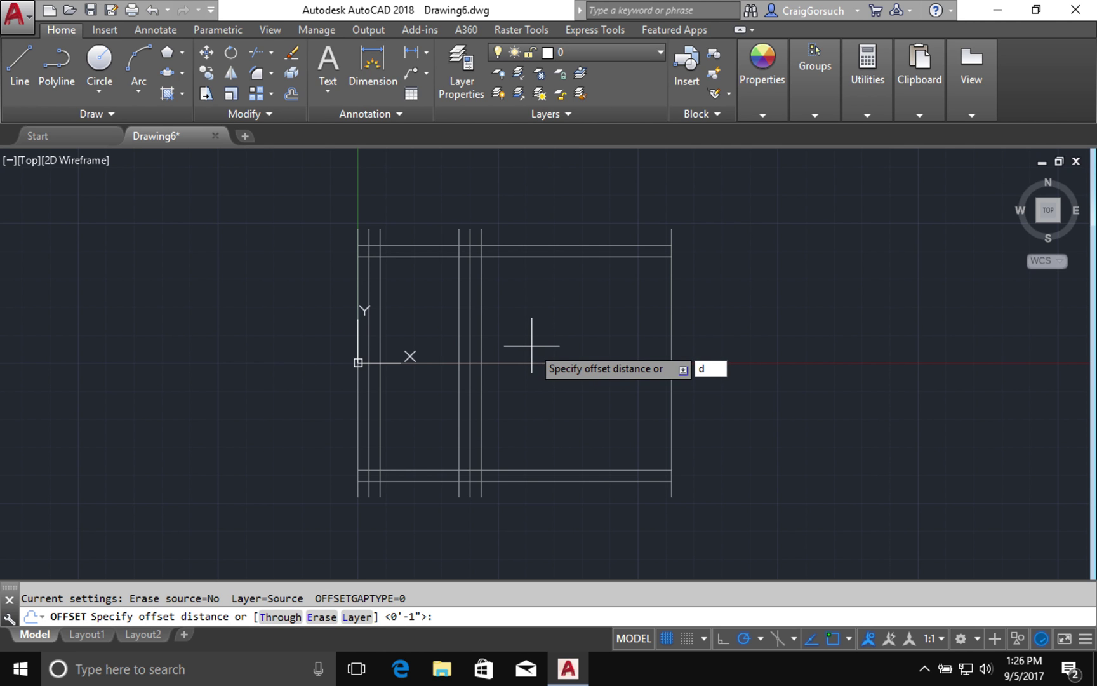
key("Return")
type("3.5")
key("Return")
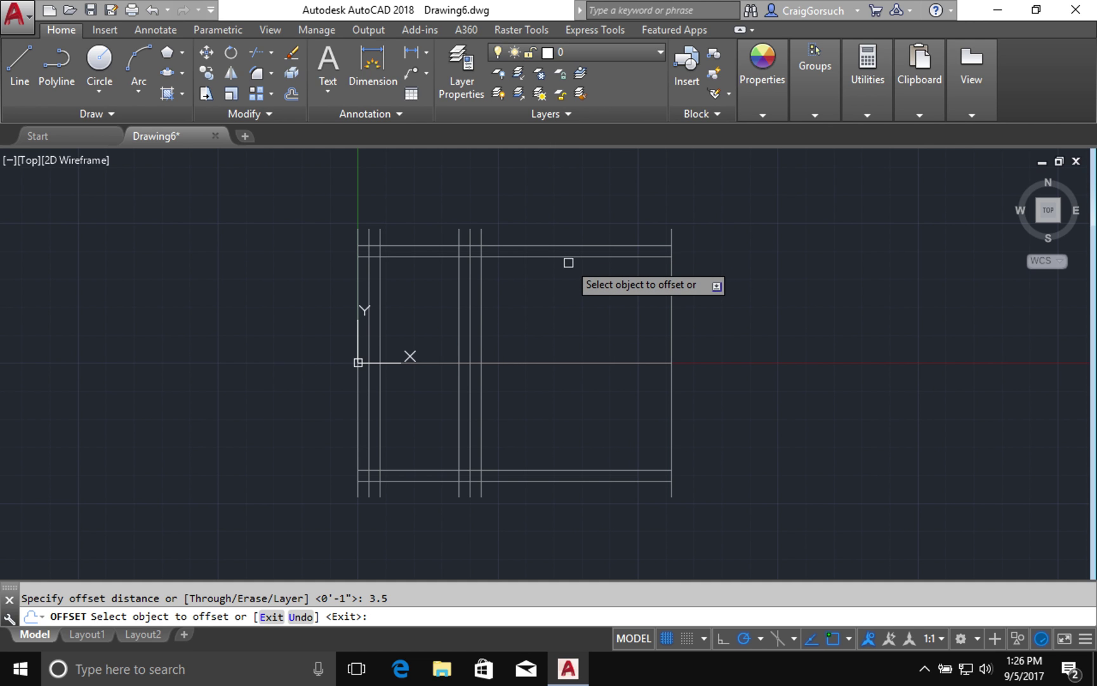
left_click(564, 257)
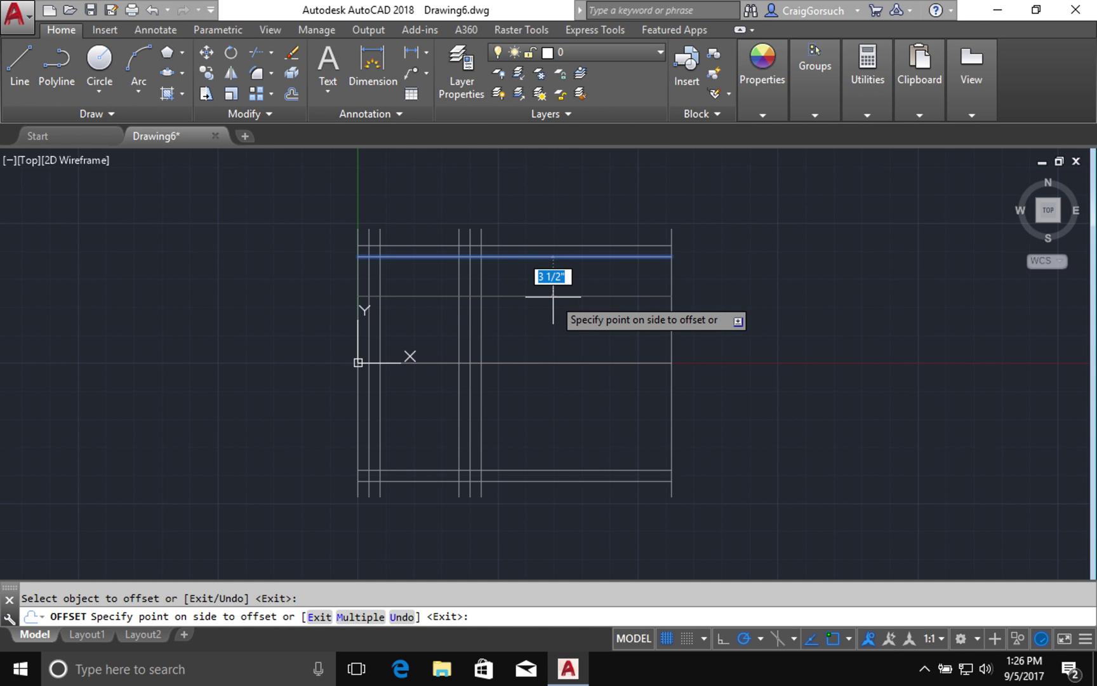
left_click(530, 522)
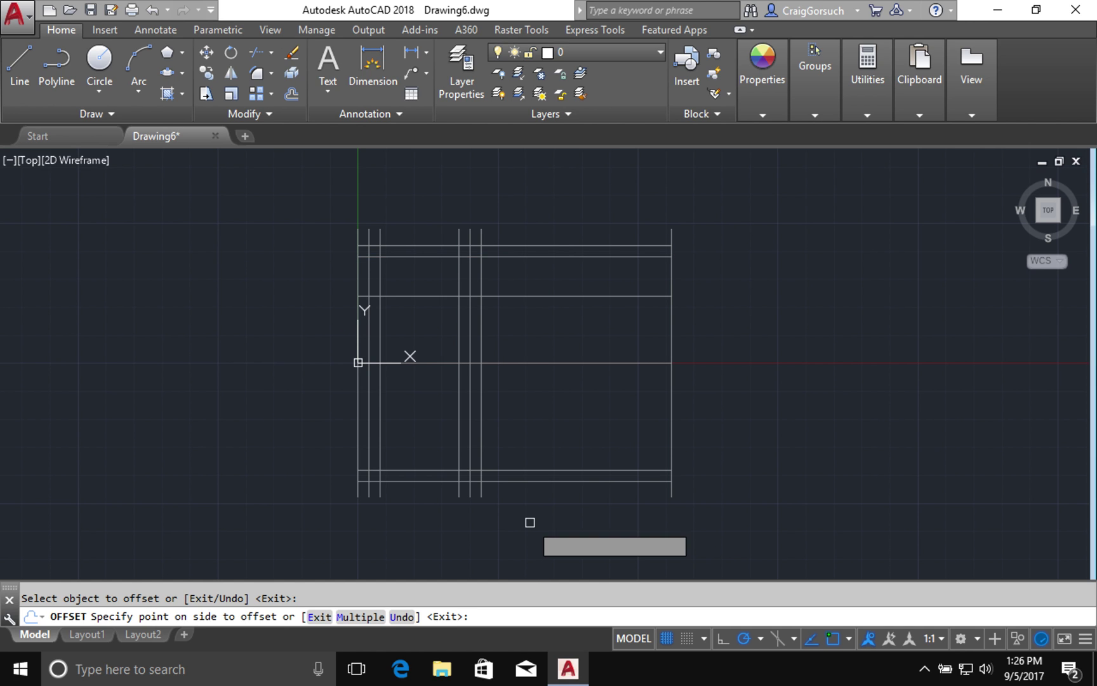
left_click(529, 296)
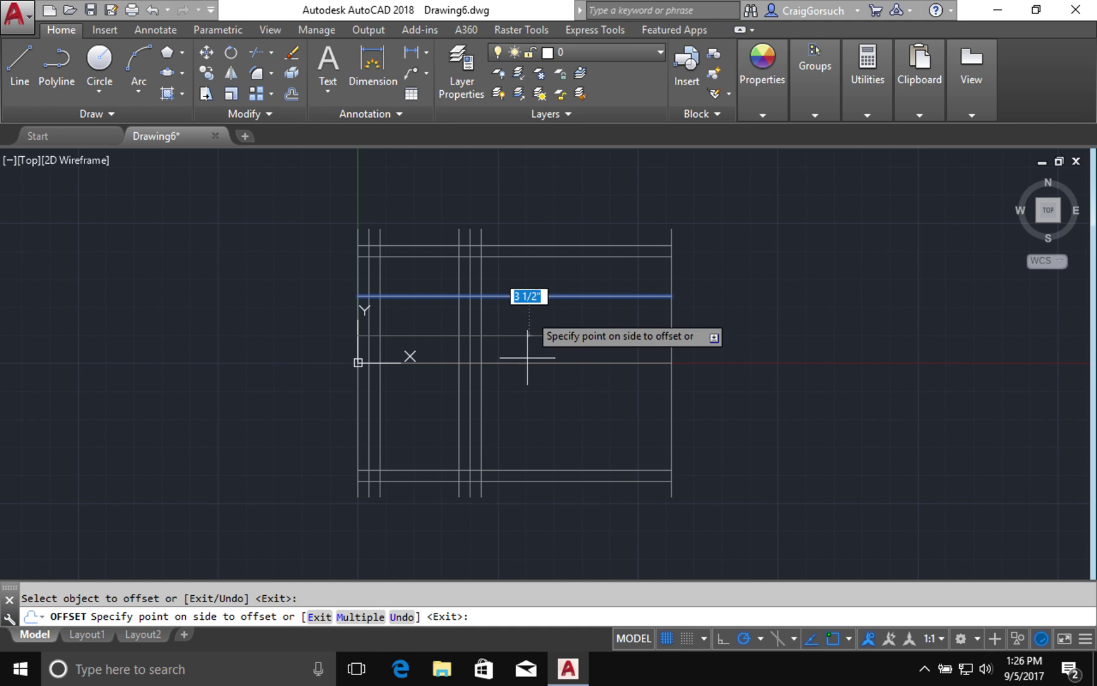
left_click(528, 421)
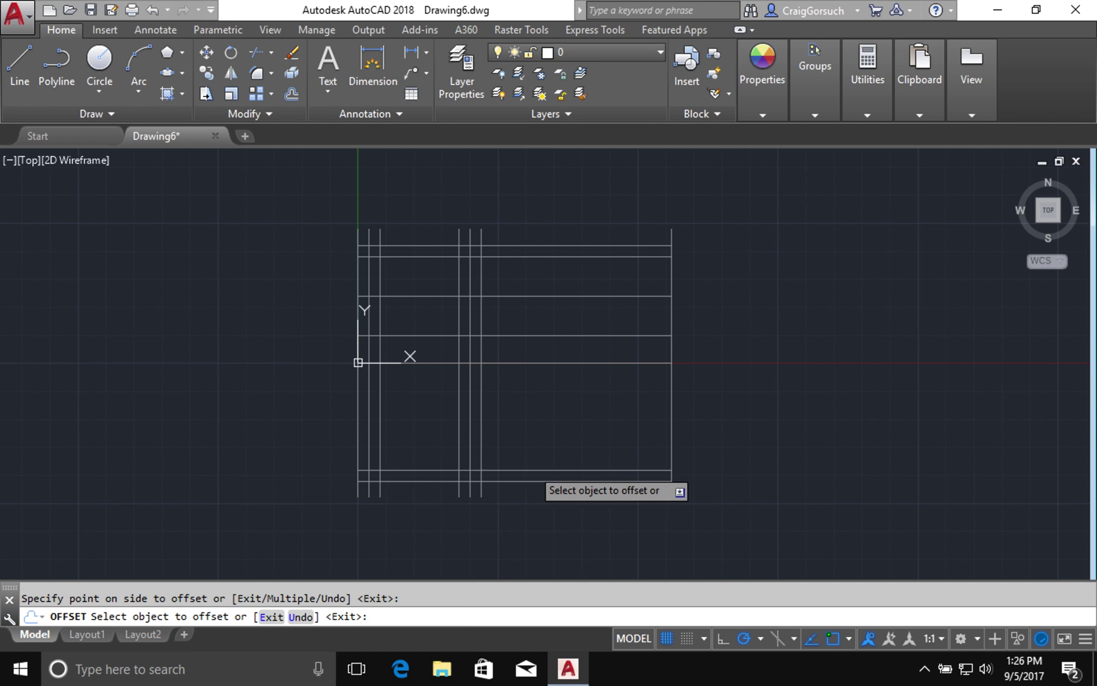
Step: Offset the horizontal line just above the bottom one 3.5 inches upward, and offset that new line another 3.5 inches up
left_click(532, 470)
left_click(533, 403)
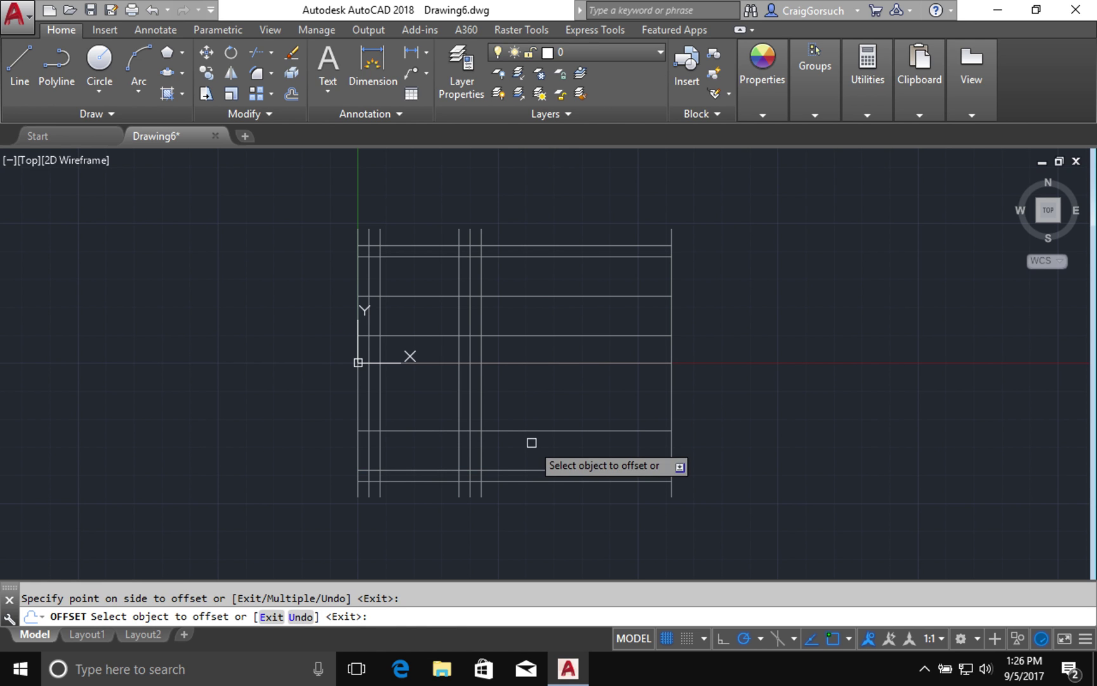
left_click(531, 431)
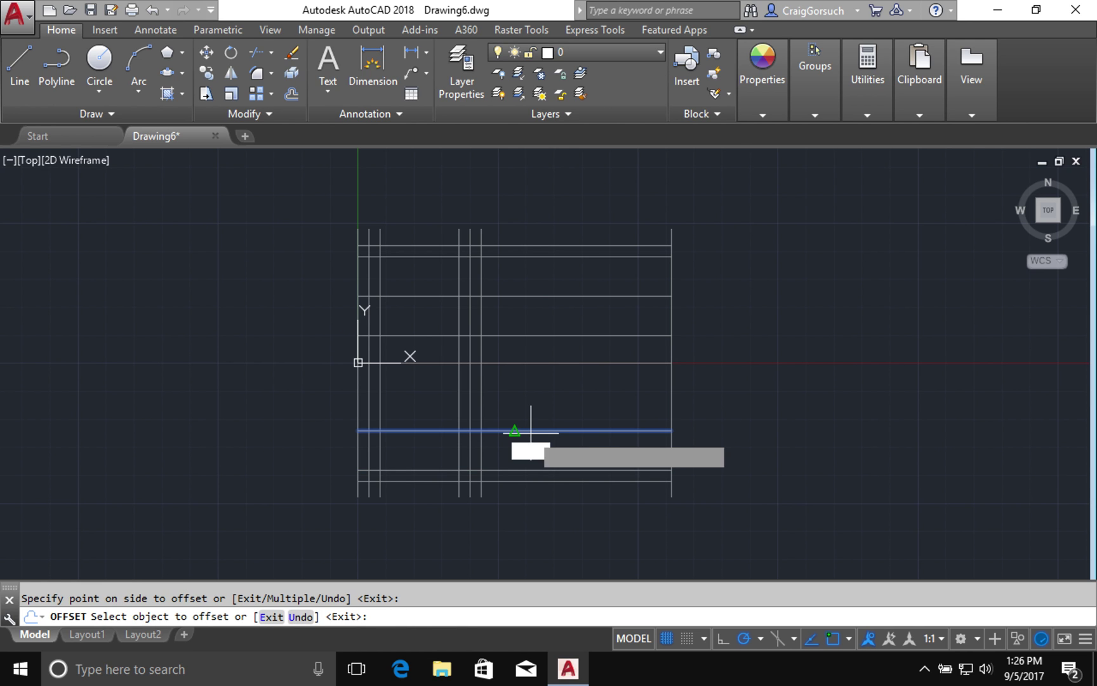
left_click(532, 379)
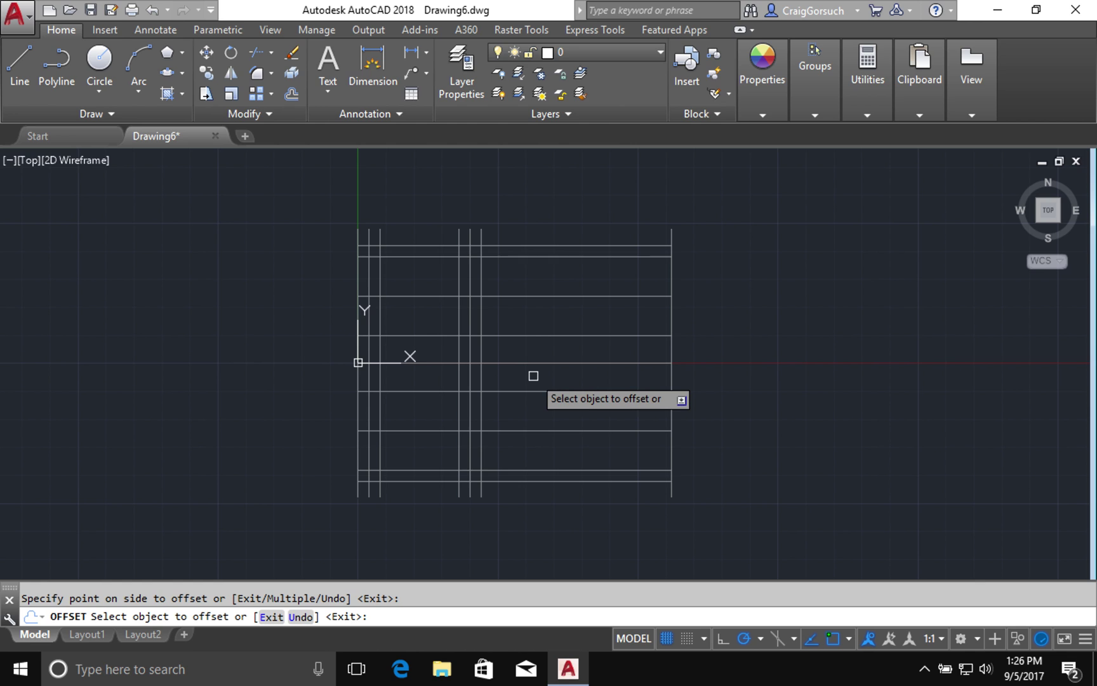
key("Return")
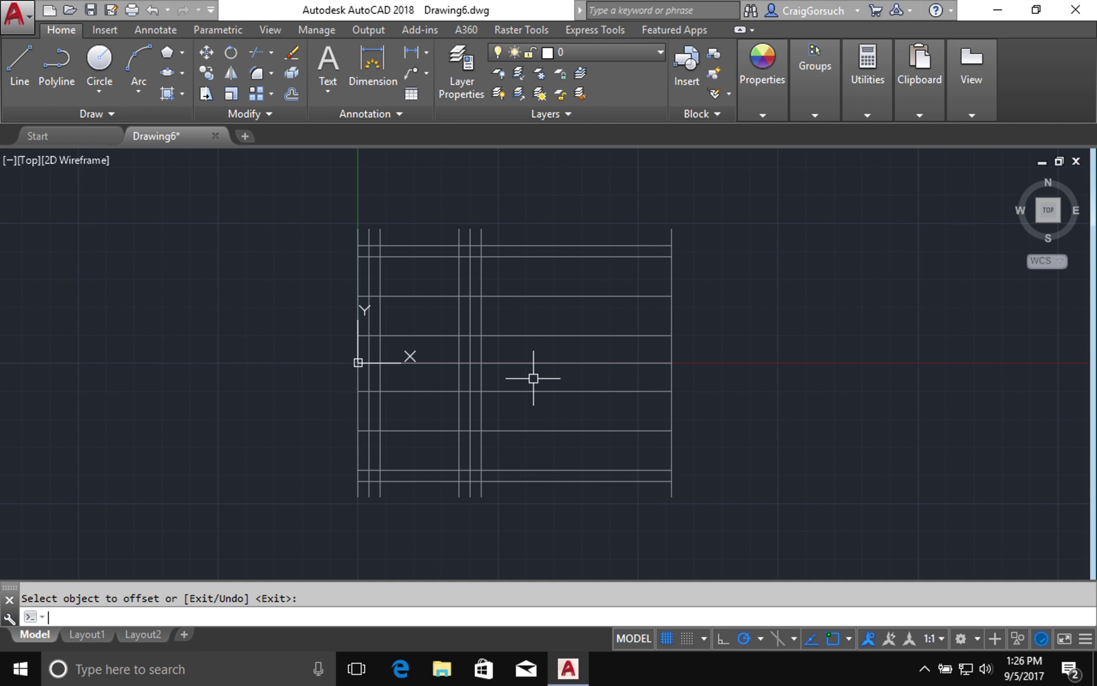
Step: Start a polyline through the grid intersections, outlining the chamfered top edge and running 3 1/2" down the middle copied vertical line
type("pl")
key("Return")
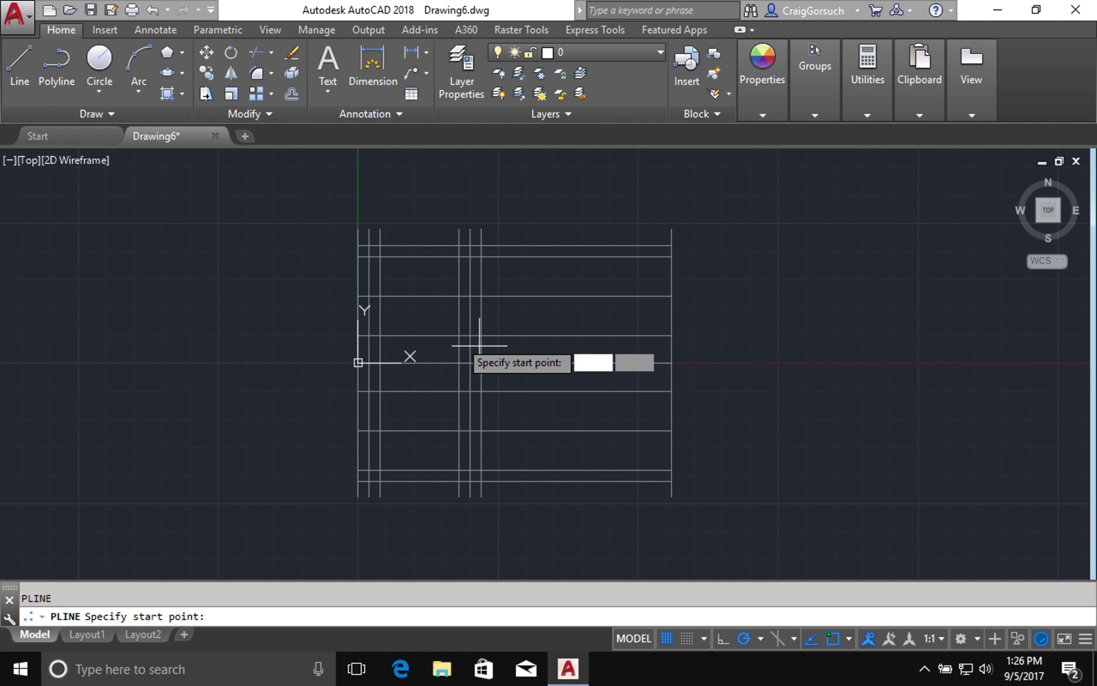
left_click(369, 257)
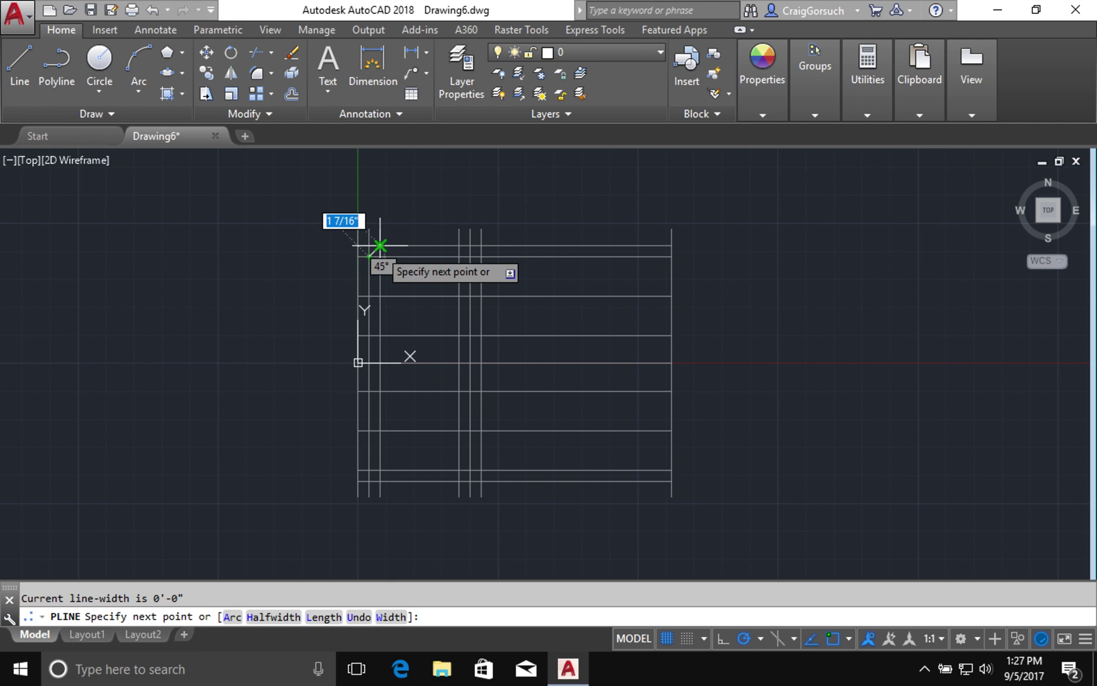
scroll(380, 246, "up", 5)
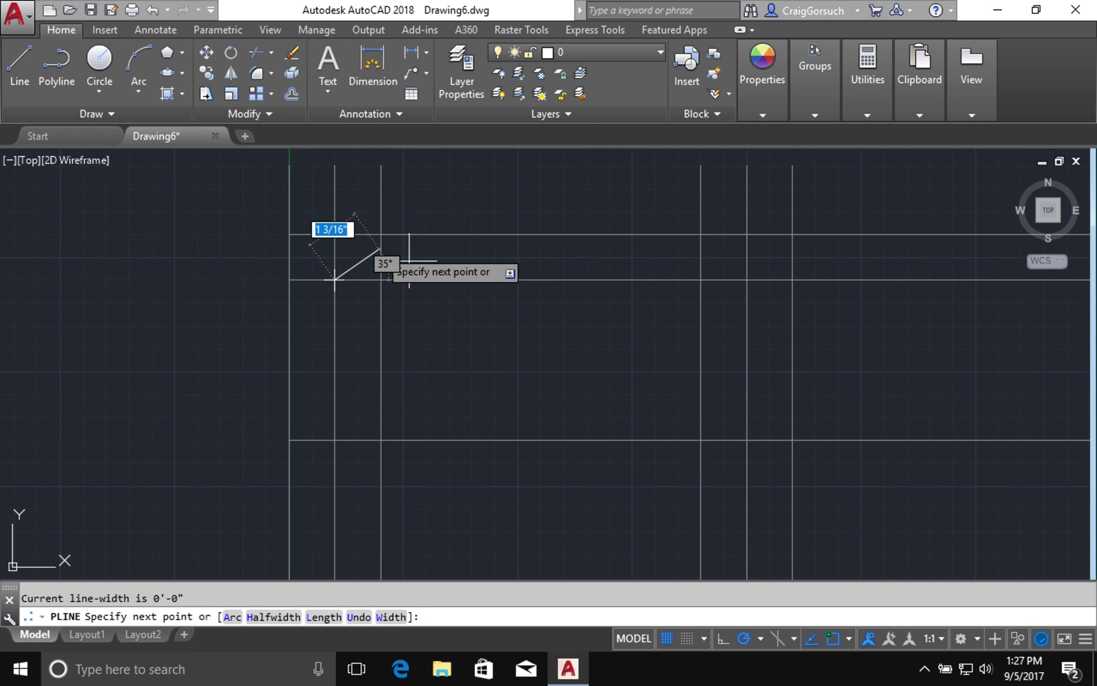
left_click(381, 233)
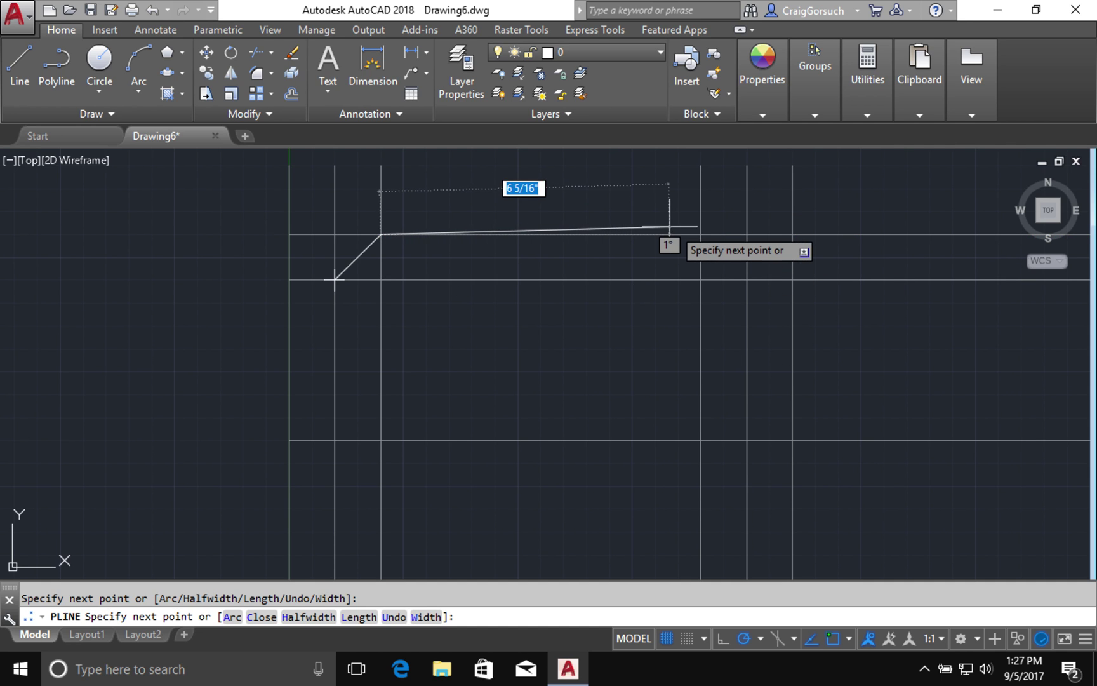
left_click(699, 234)
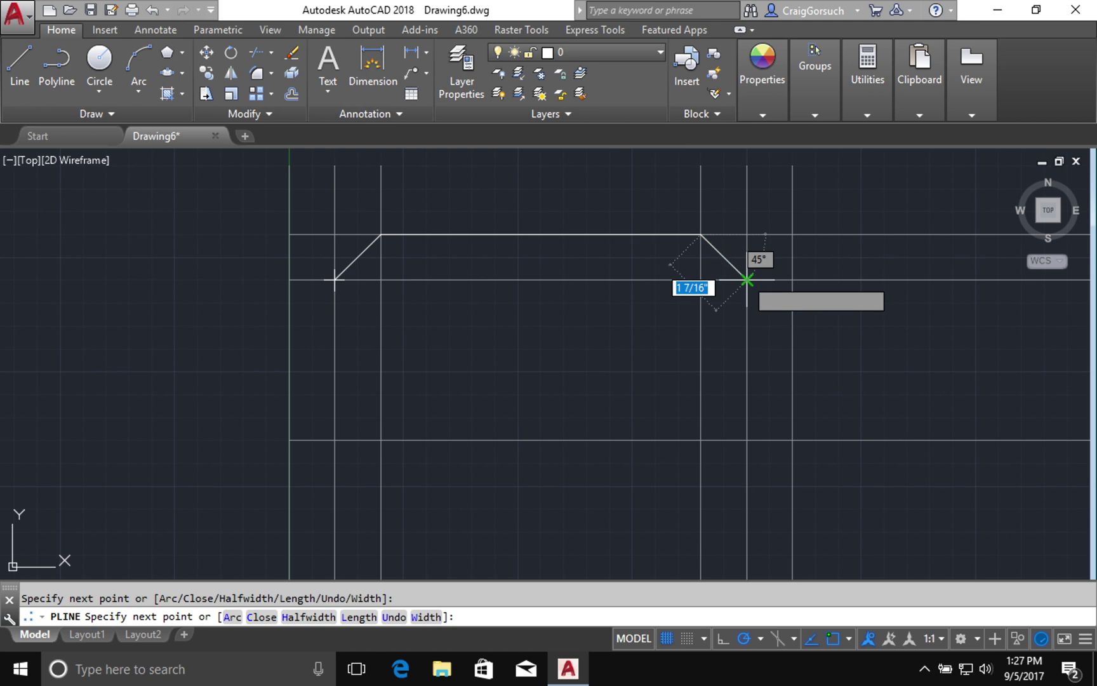
left_click(736, 455)
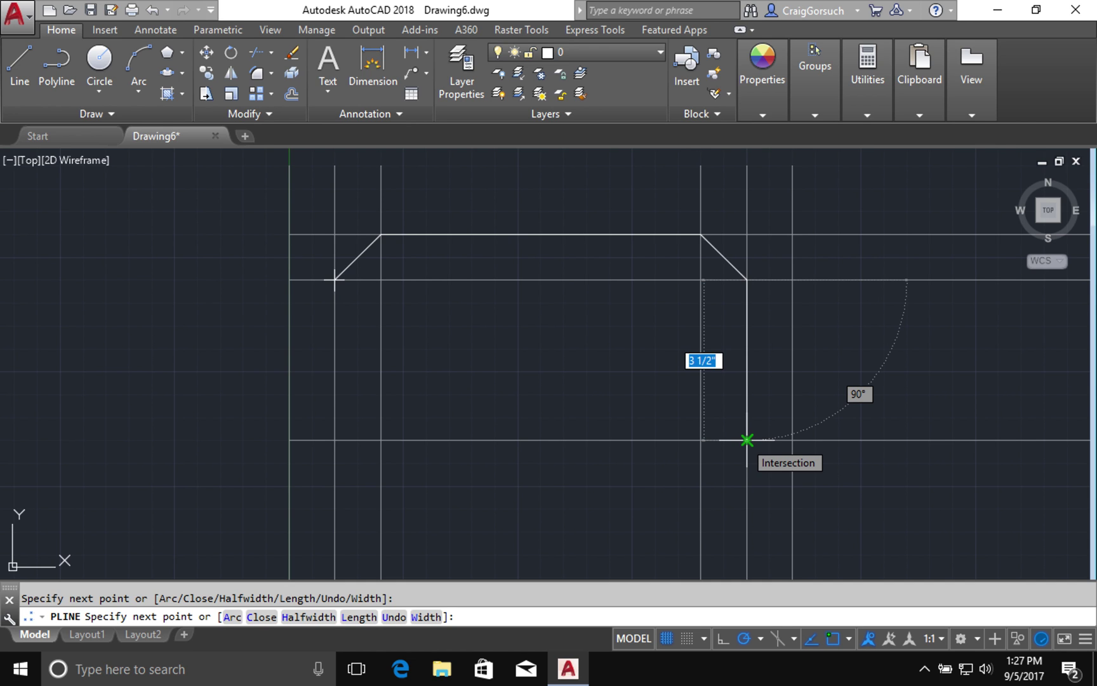
Step: Continue the polyline diagonally inward to where the first copied vertical meets the fourth horizontal line from the top
middle_click_drag(728, 462, 728, 306)
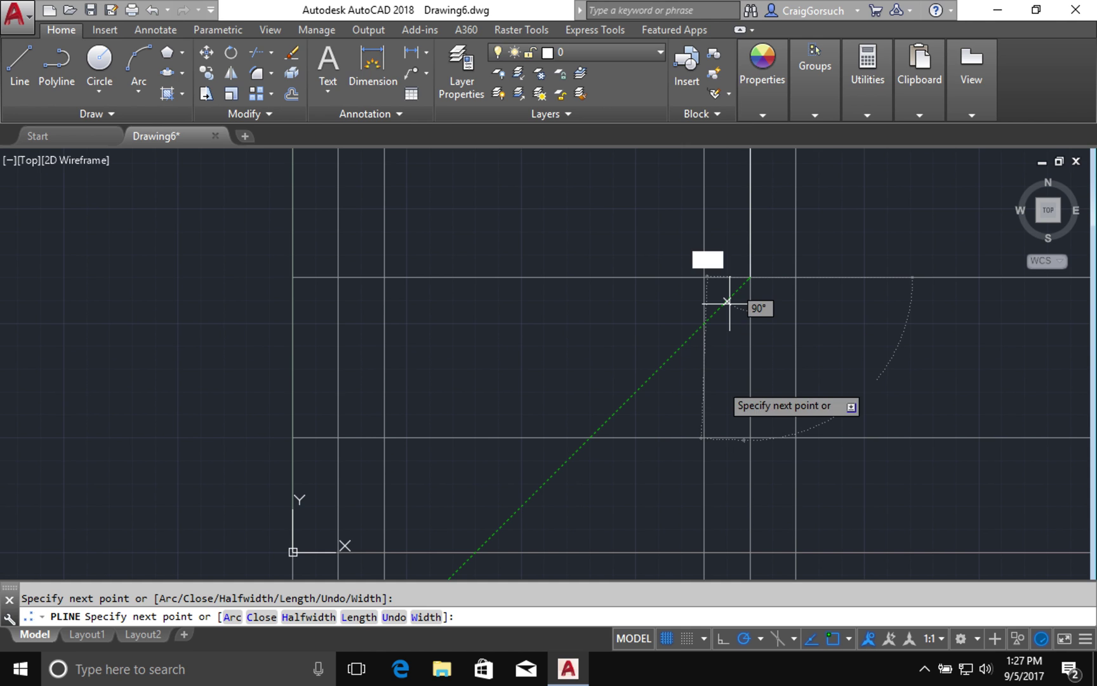
left_click(705, 437)
middle_click_drag(676, 243, 666, 193)
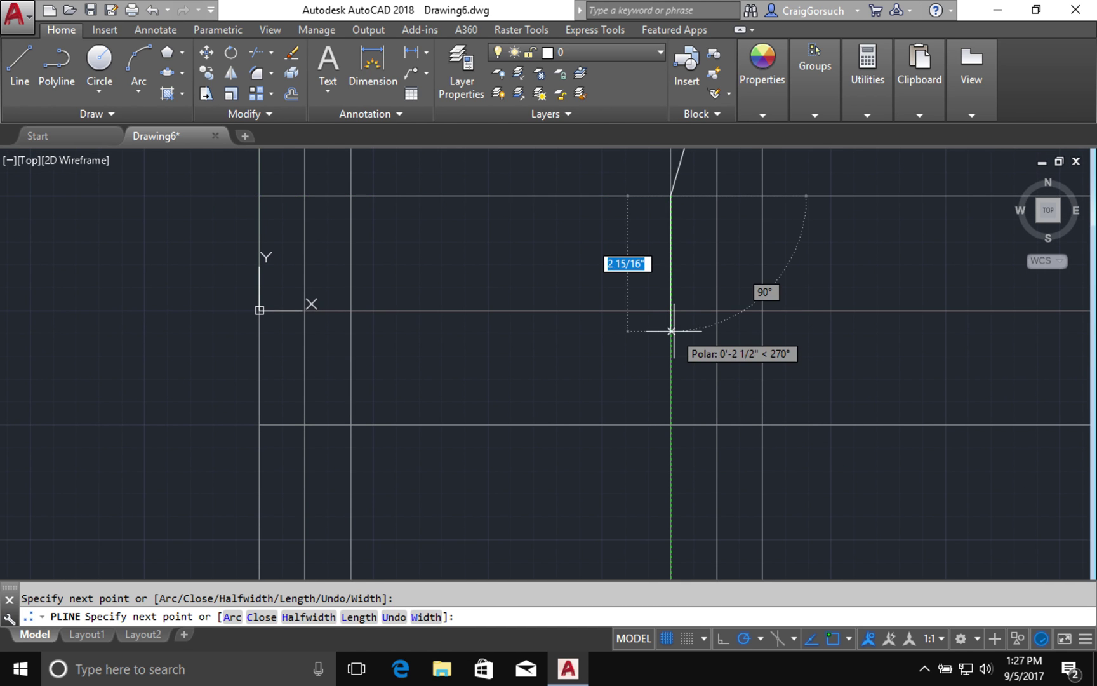
left_click(671, 424)
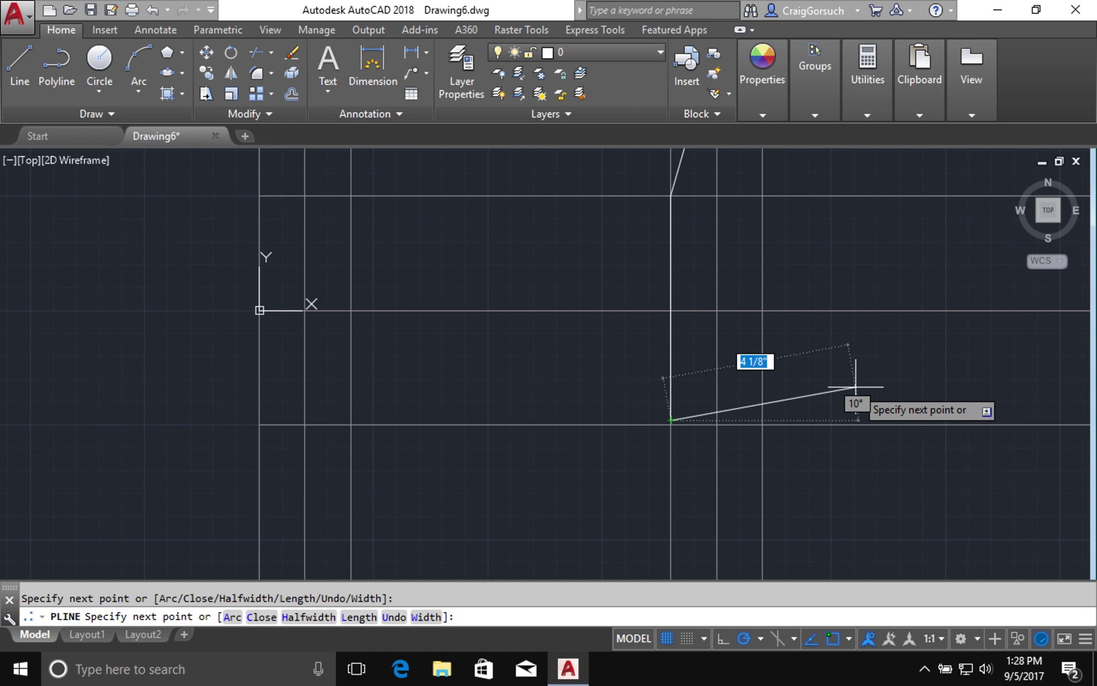
type("u")
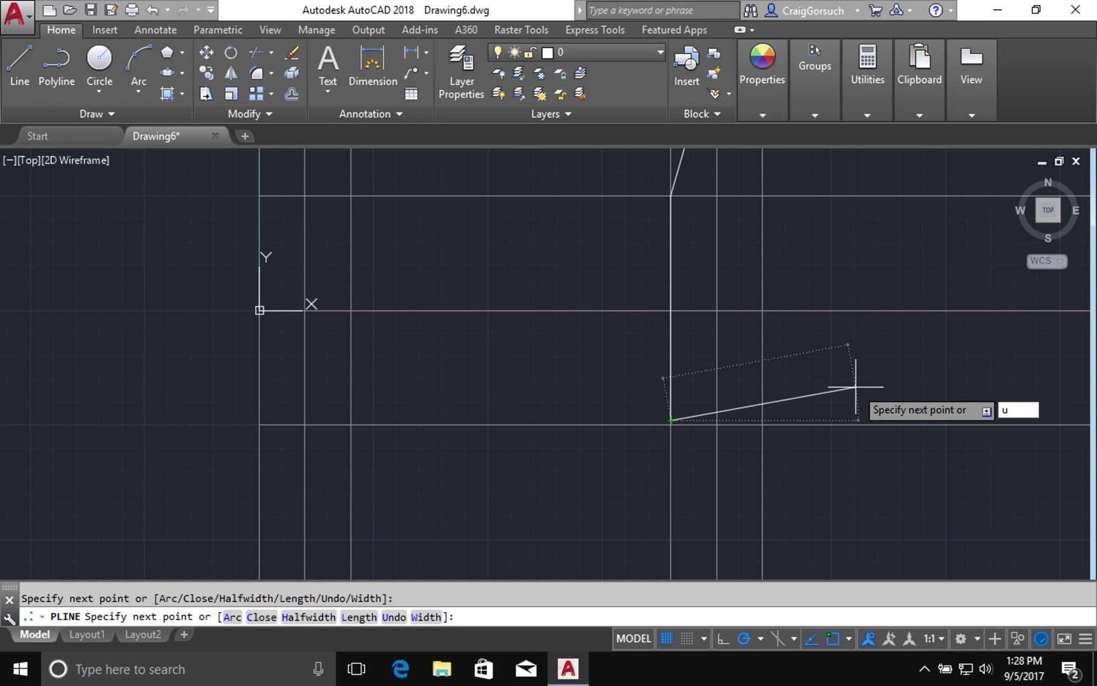
key("Return")
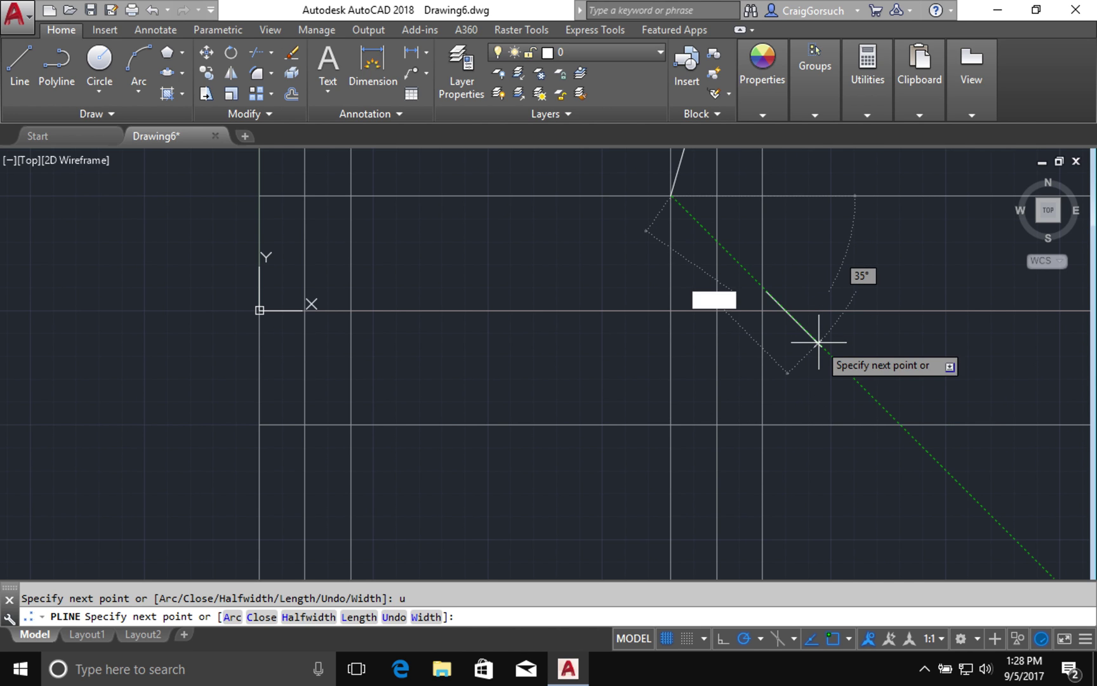
Step: Continue the polyline down the first copied vertical, diagonally outward to the third horizontal from the bottom, and down the middle copied vertical to the next horizontal
left_click(671, 424)
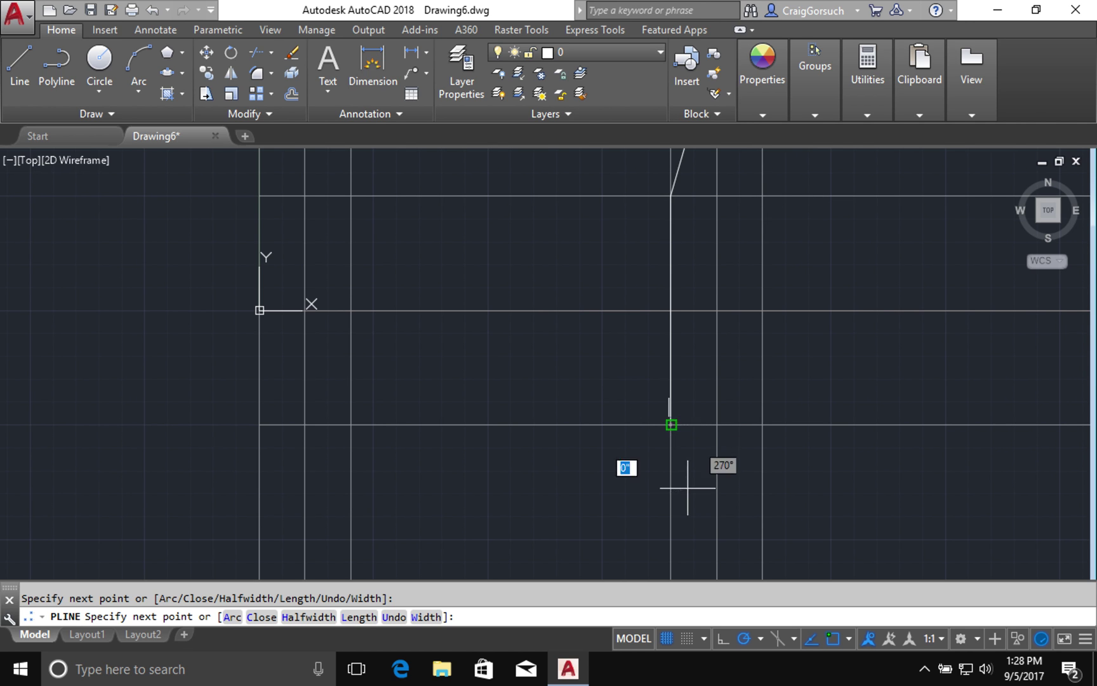
mouse_move(766, 478)
middle_mouse_down()
mouse_move(735, 264)
mouse_move(737, 187)
middle_mouse_up()
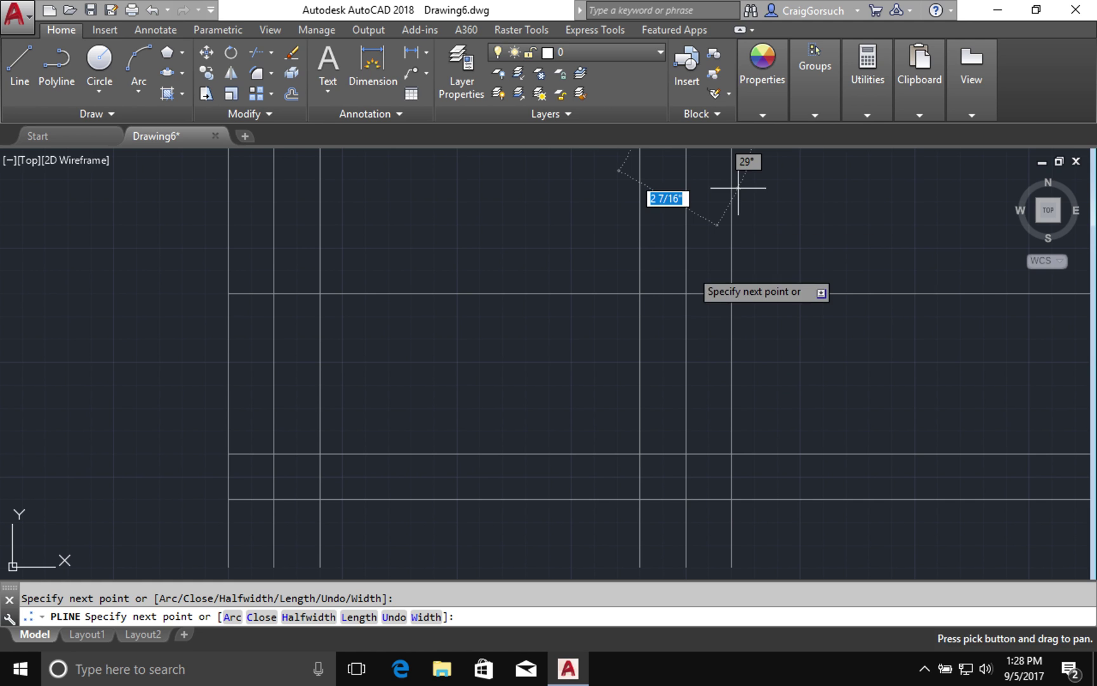
left_click(687, 293)
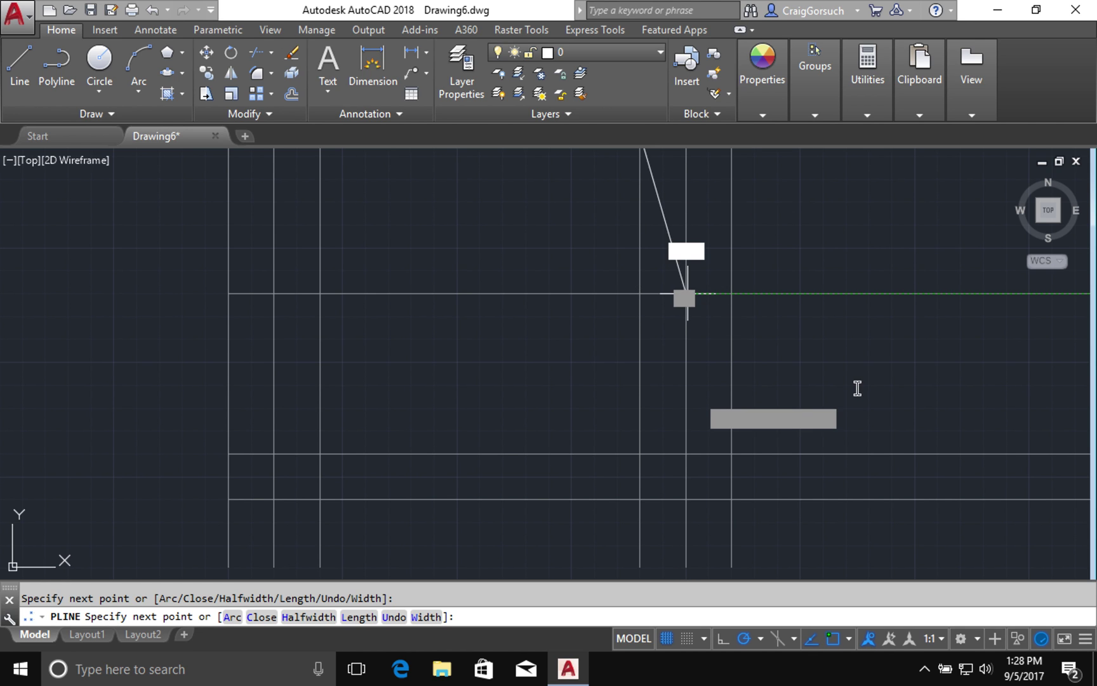
left_click(686, 454)
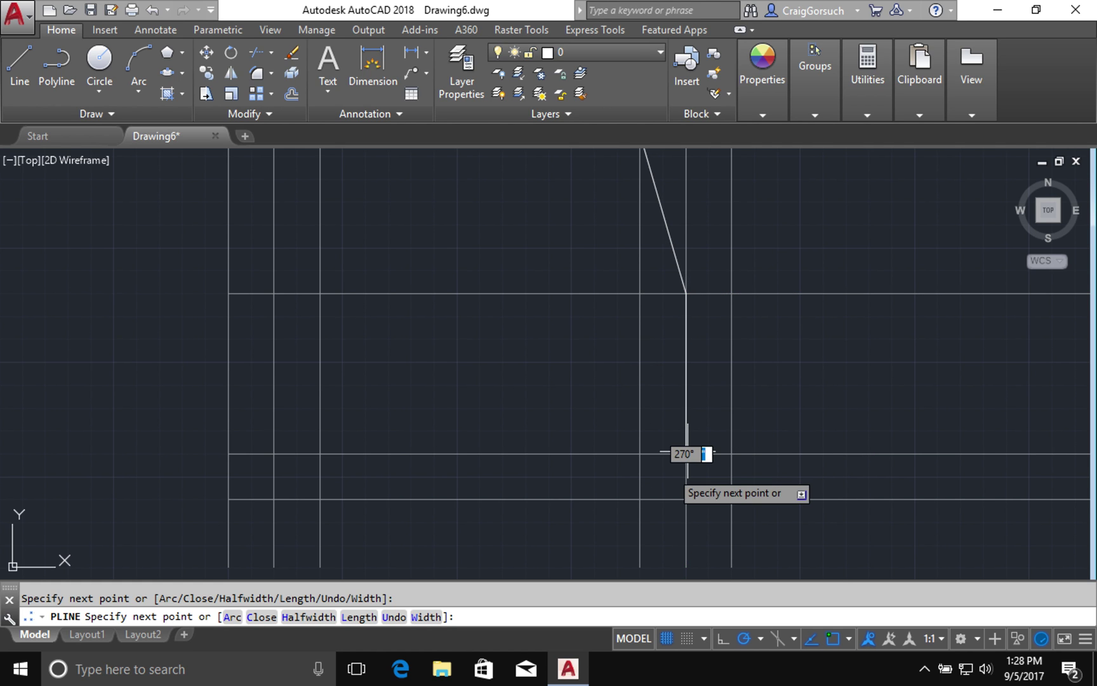
Step: Continue the polyline along the bottom with a chamfer inward to the lowest horizontal, a 7" leftward segment, and a chamfer up to the second vertical line
left_click(640, 498)
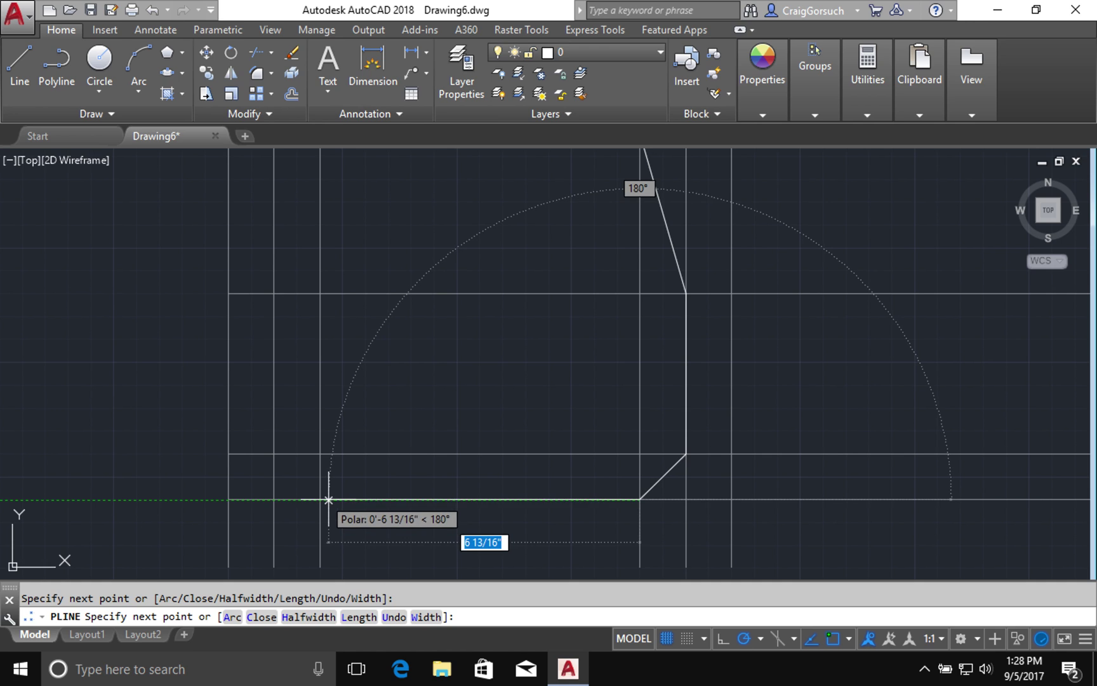
type("7\"")
key("Return")
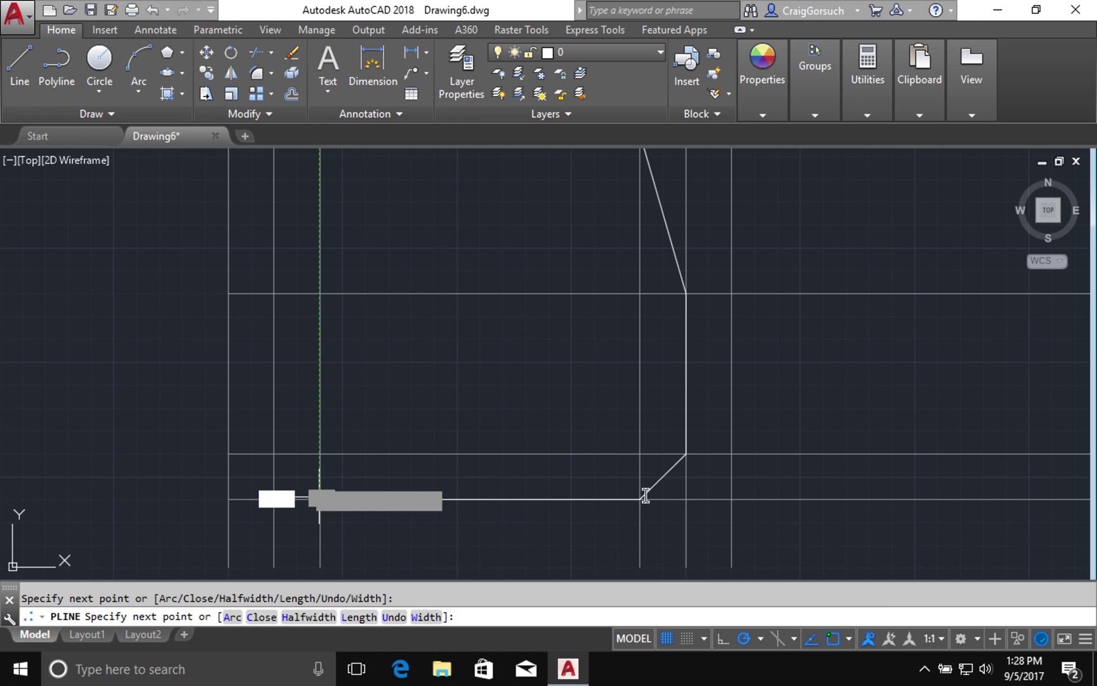
left_click(273, 453)
mouse_move(315, 527)
middle_mouse_down()
mouse_move(320, 337)
mouse_move(319, 522)
middle_mouse_up()
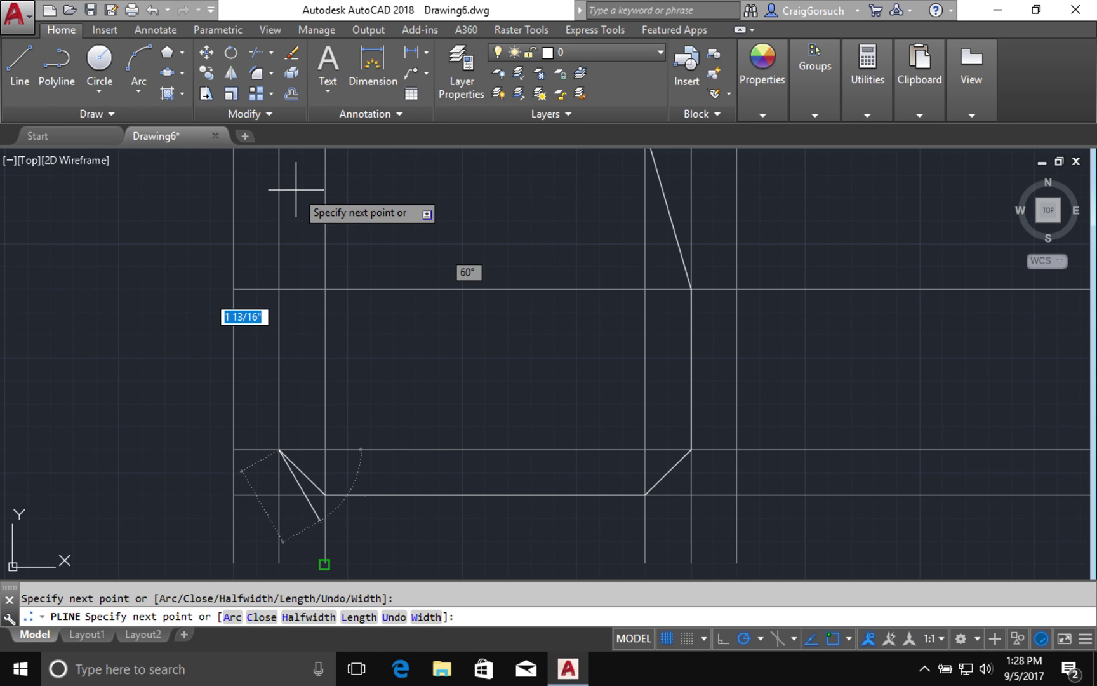
Step: Close the polyline back to its start point at the upper-left chamfer, completing the body outline
mouse_move(303, 159)
middle_mouse_down()
mouse_move(319, 468)
mouse_move(282, 90)
mouse_move(302, 176)
mouse_move(296, 320)
middle_mouse_up()
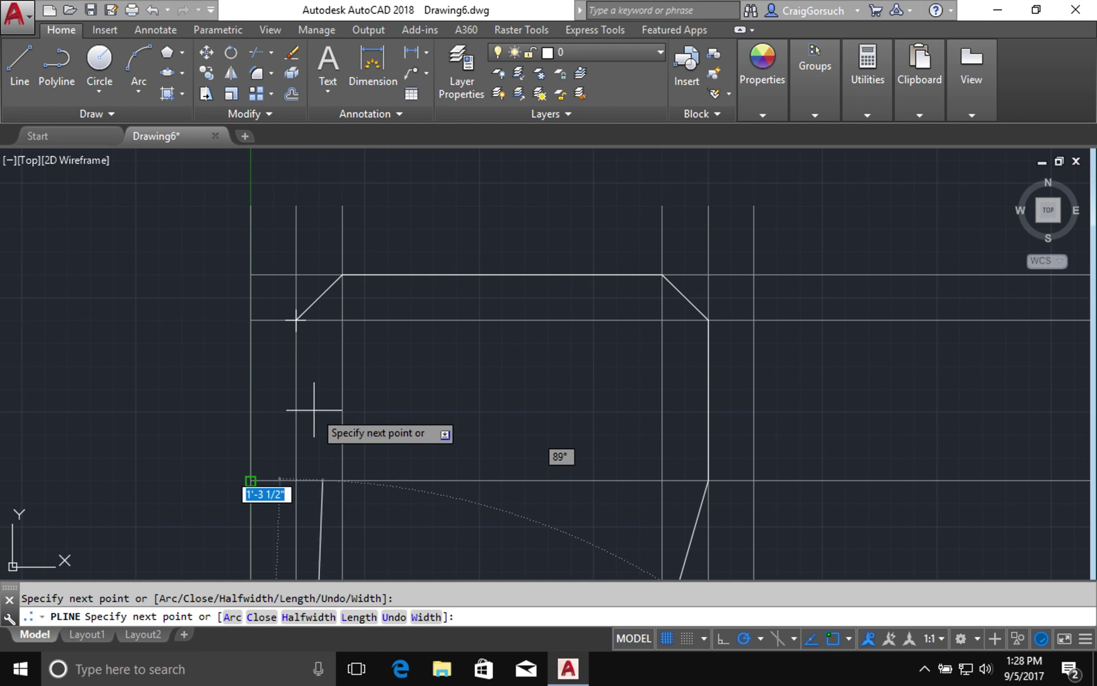
type("c")
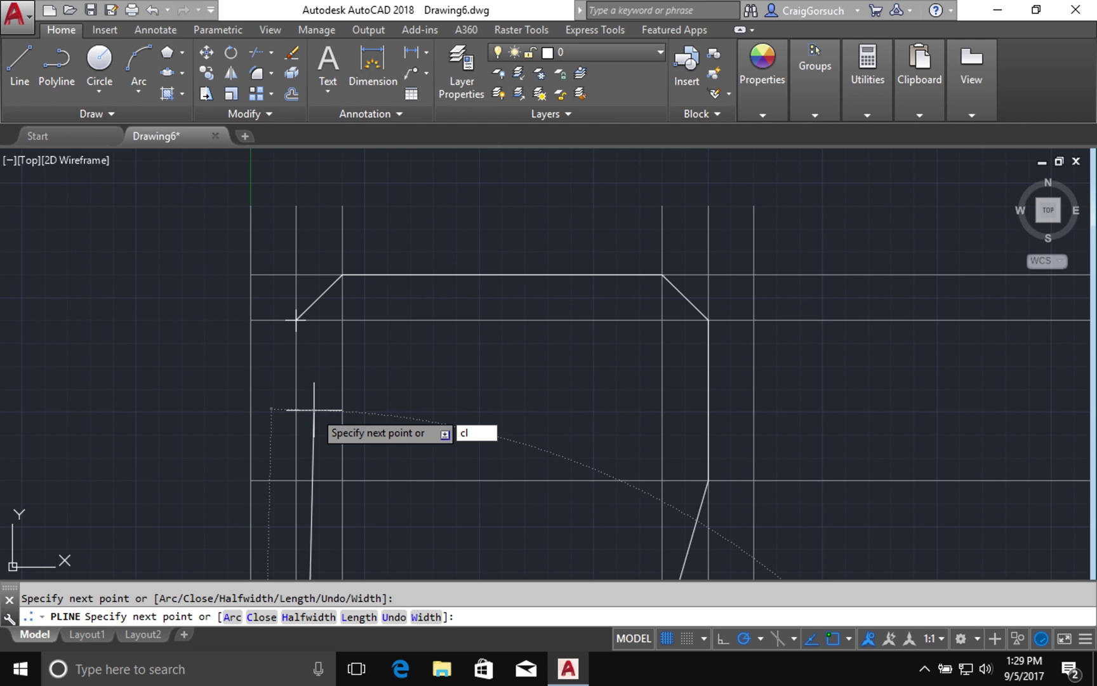
type("l")
key("Return")
scroll(353, 388, "down", 3)
scroll(357, 406, "down", 2)
middle_click_drag(355, 409, 267, 276)
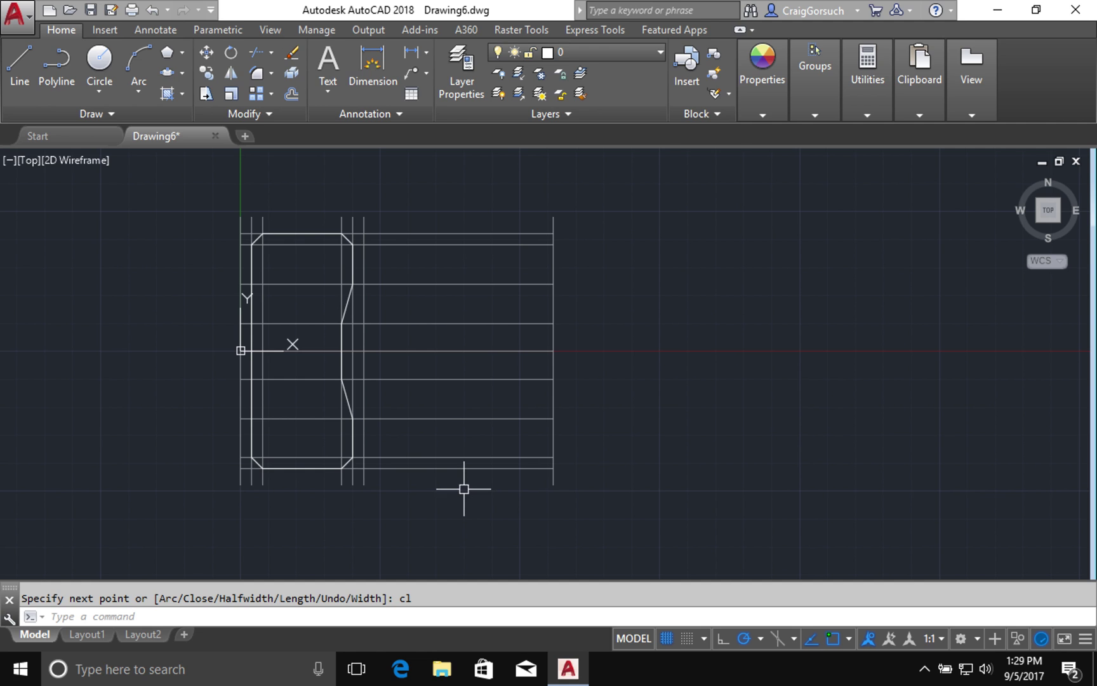
Step: Draw an axis-end ellipse between the midpoints of the third copied vertical and the far-right vertical, with a distance of 7 to the other axis
left_click(182, 73)
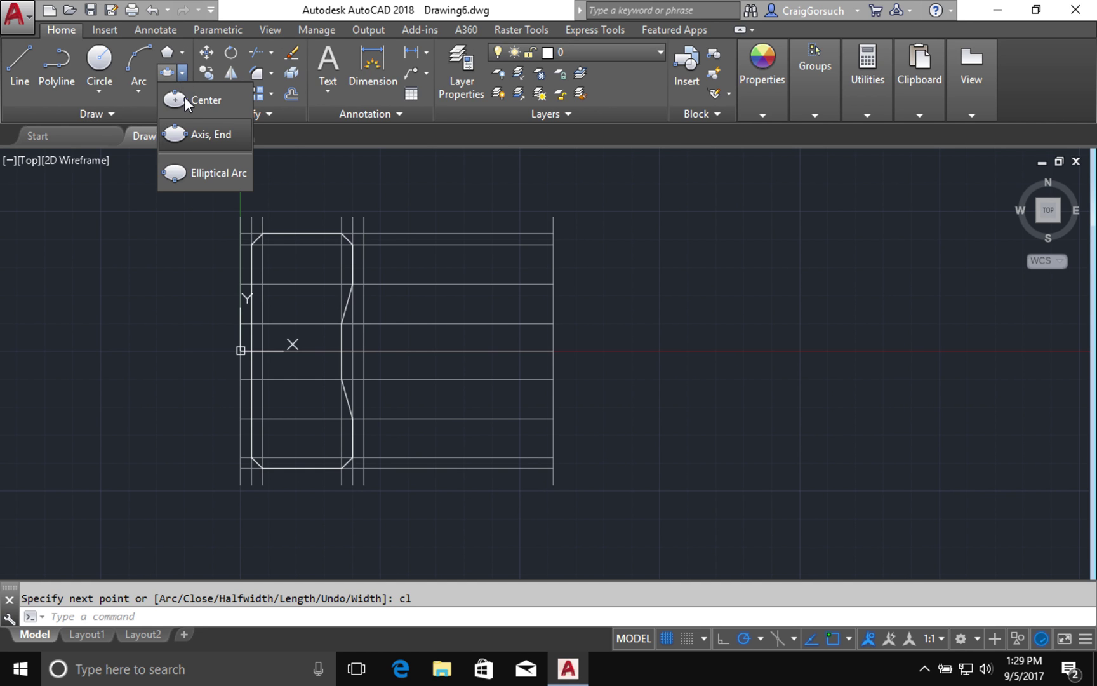
left_click(220, 136)
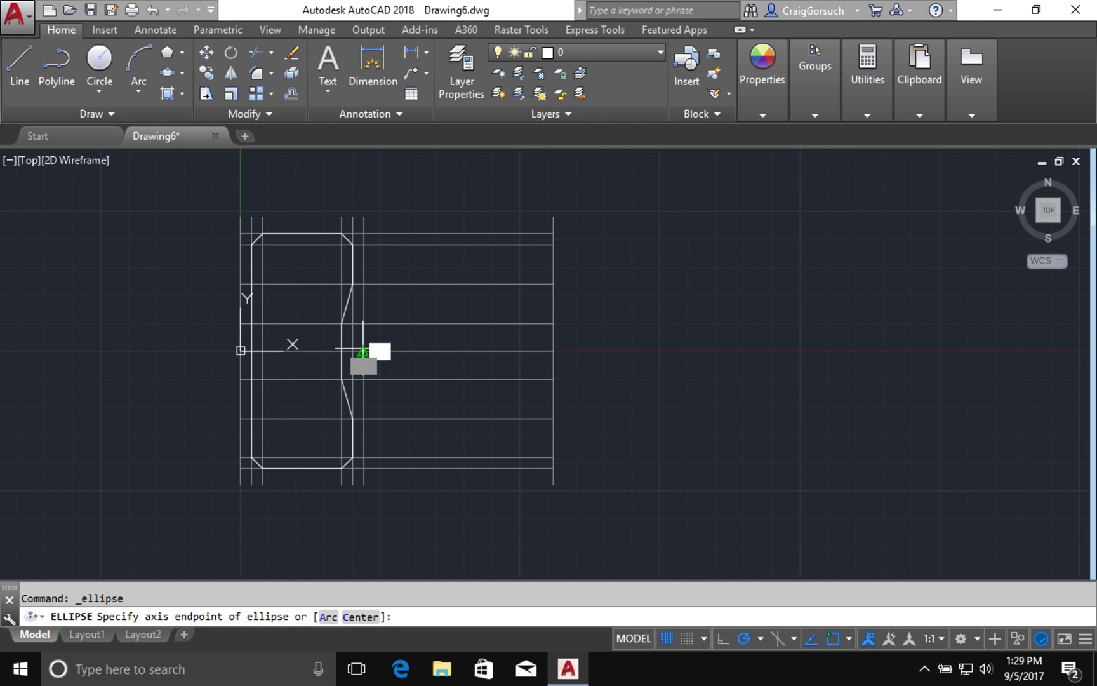
left_click(363, 351)
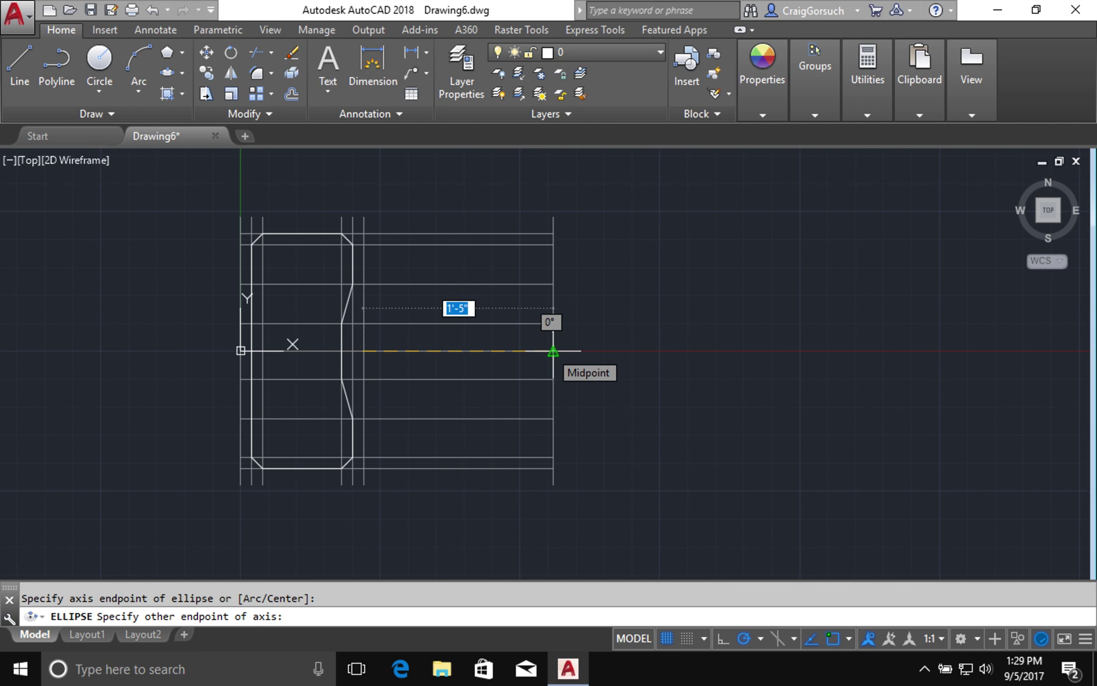
left_click(553, 351)
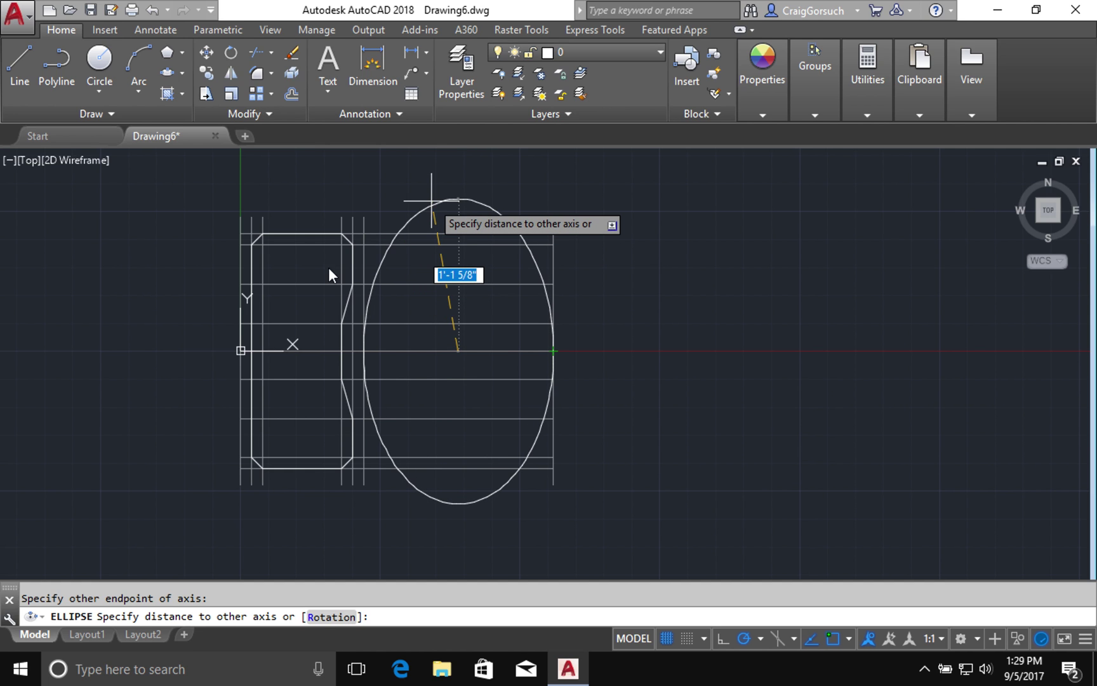
type("7")
key("Return")
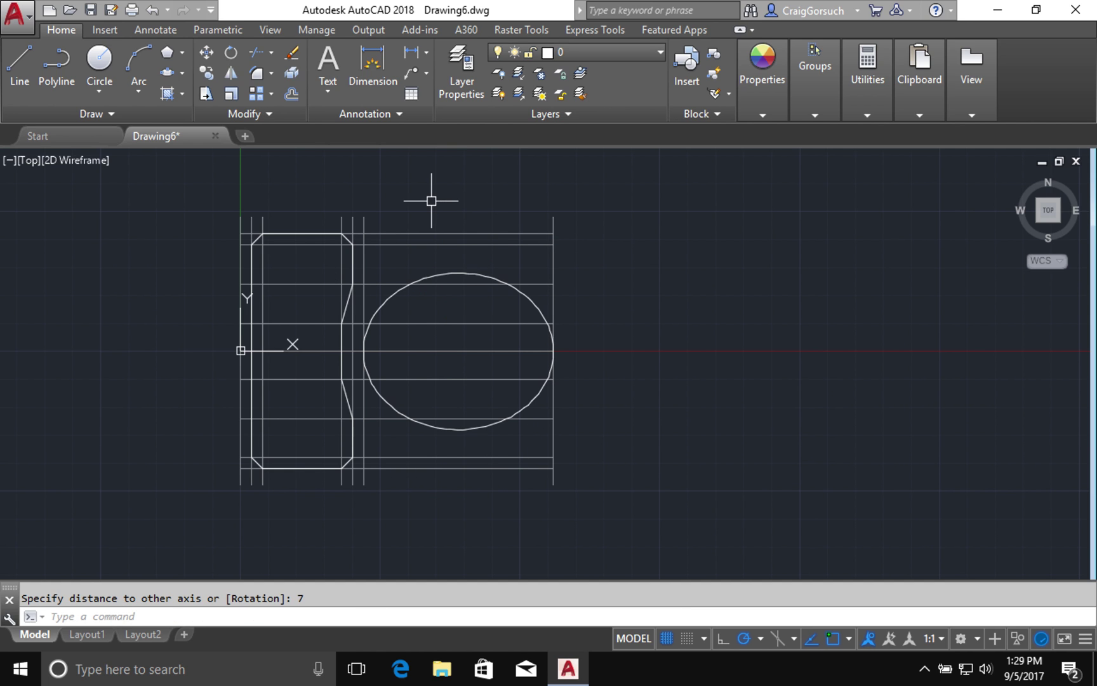
Step: Erase all horizontal and vertical construction lines, keeping the polyline outline and the ellipse
left_click(591, 205)
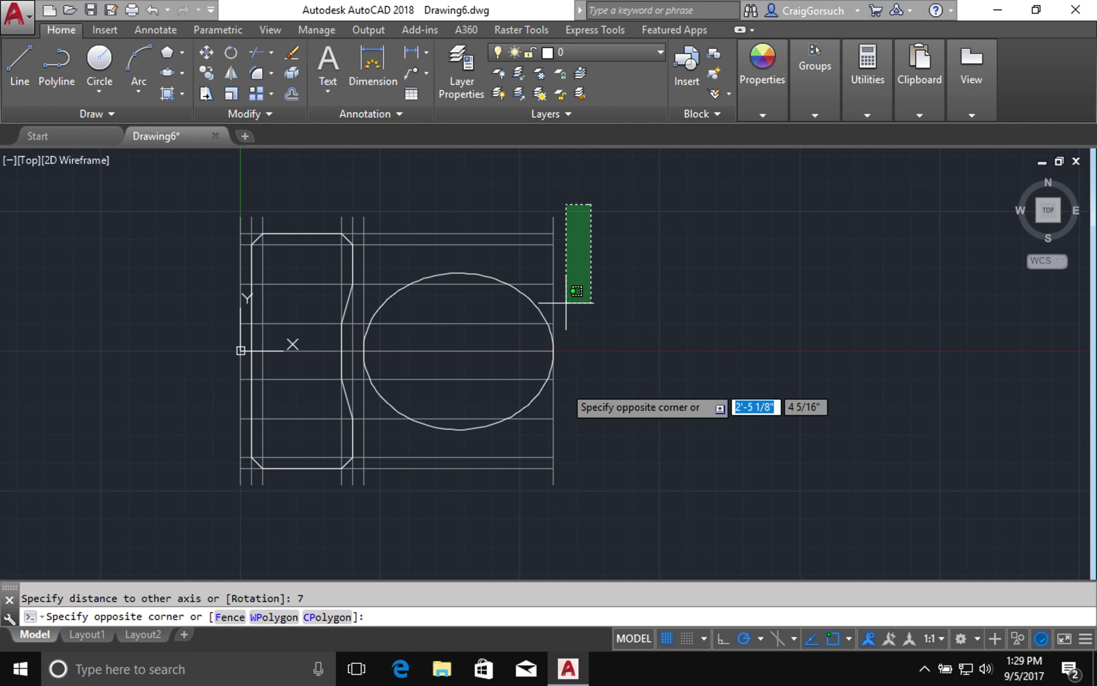
left_click(550, 528)
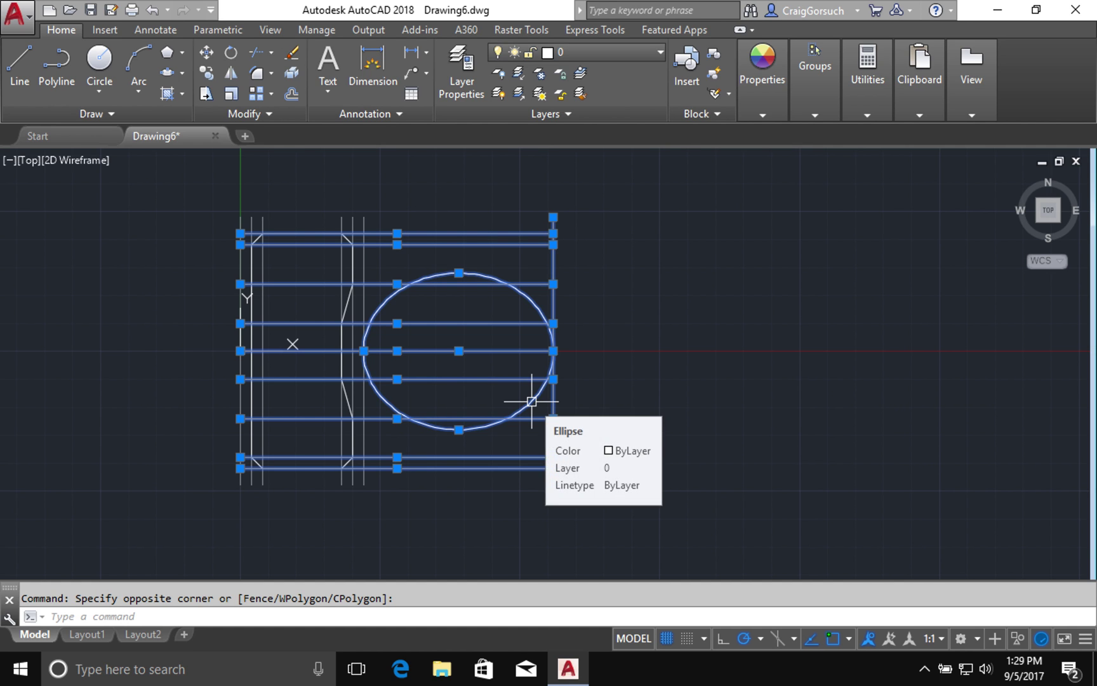
left_click(532, 401, "shift")
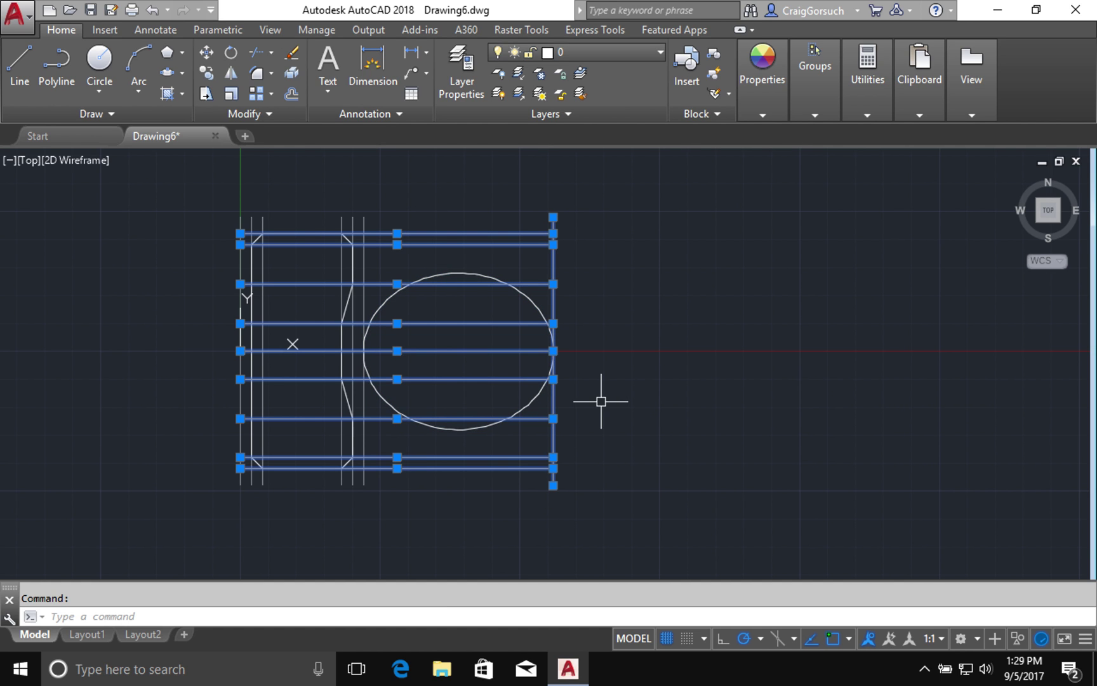
left_click(377, 186)
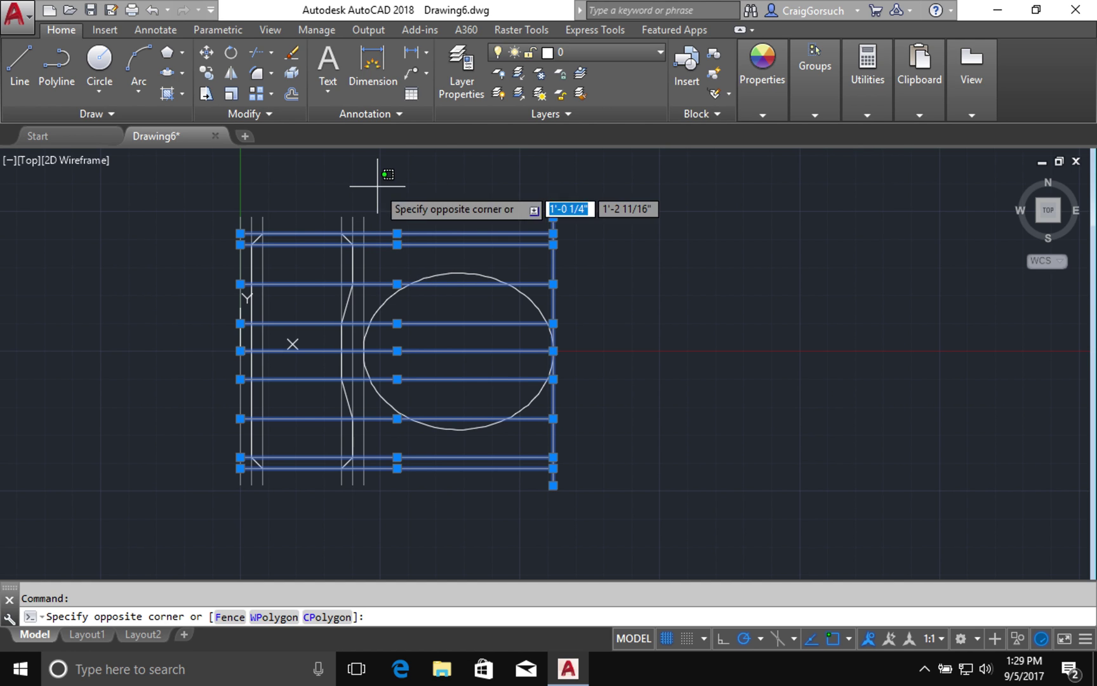
left_click(193, 226)
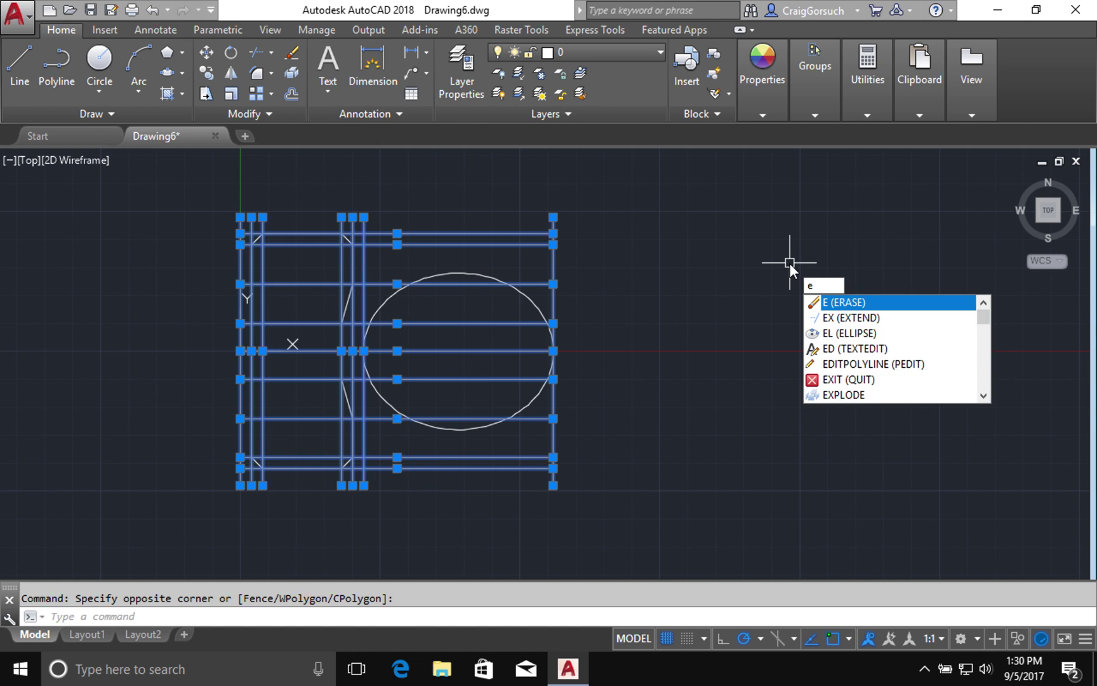
key("Return")
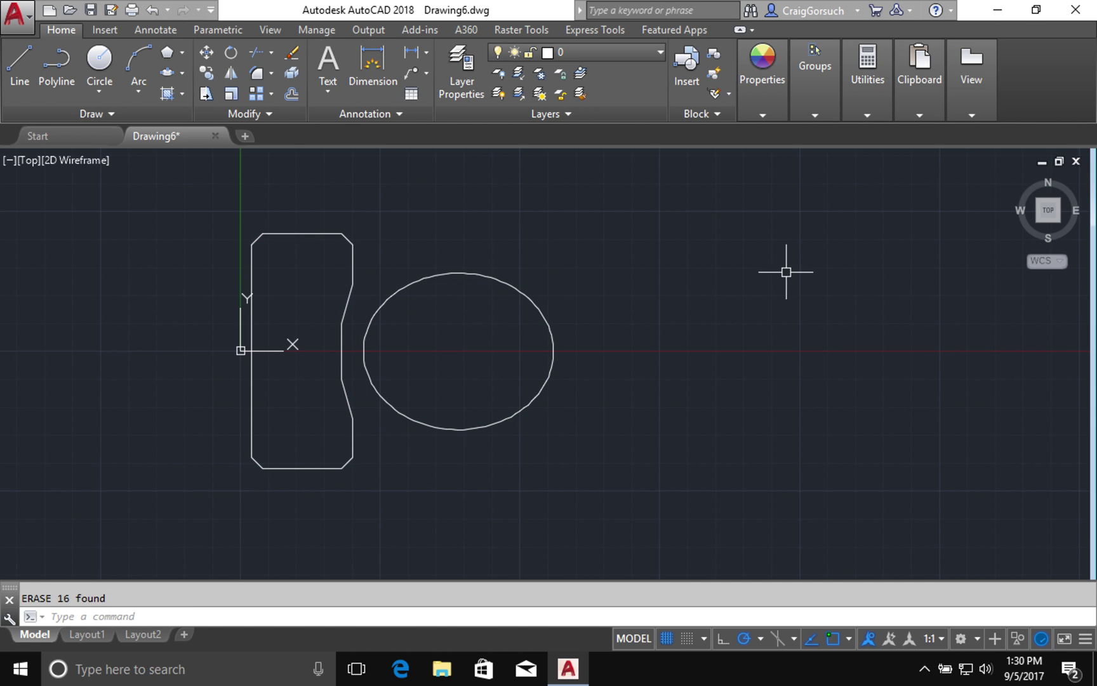
Step: Save the drawing in the Documents folder under the file name Toilet
middle_click_drag(534, 442, 639, 456)
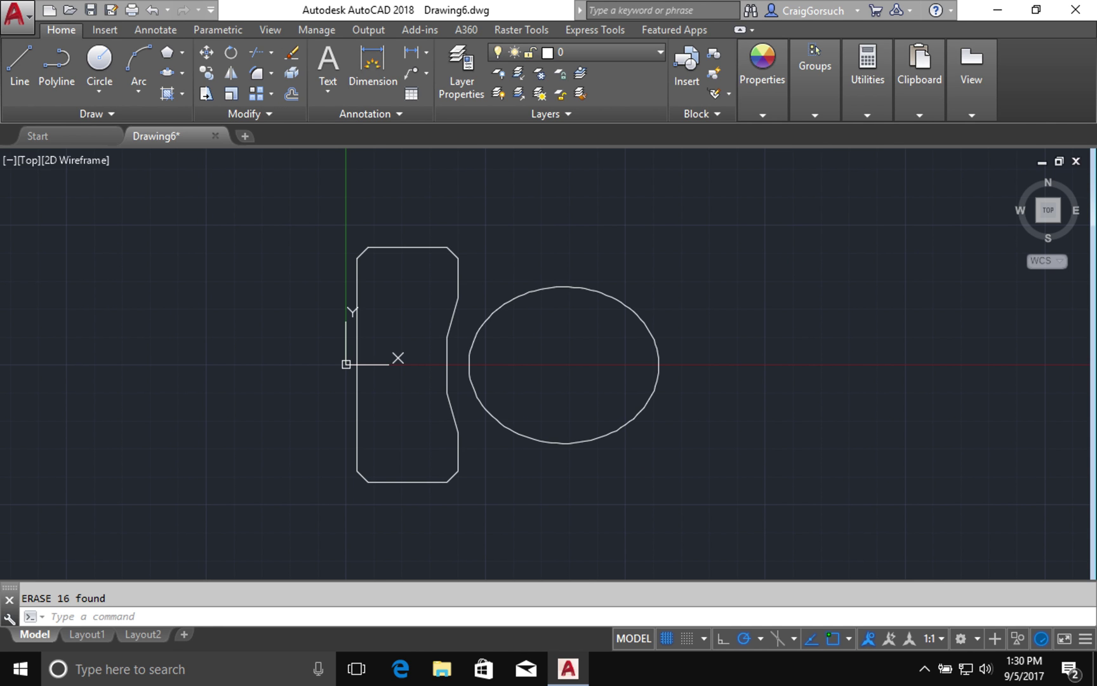
key("ctrl+s")
type("Toile")
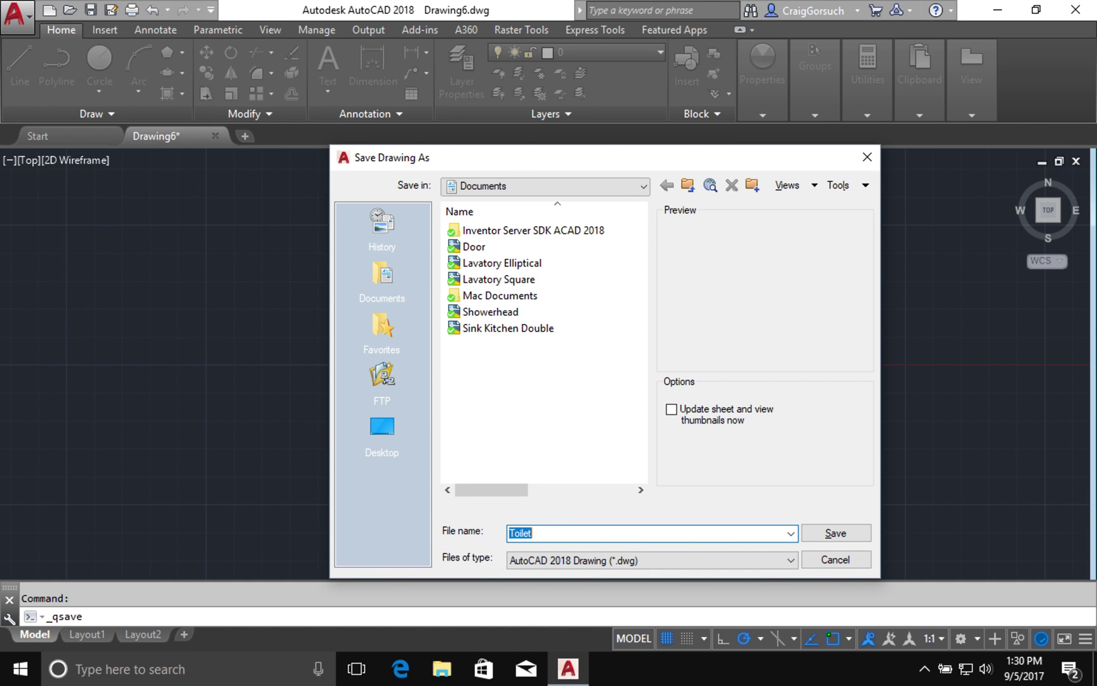
type("t")
key("Return")
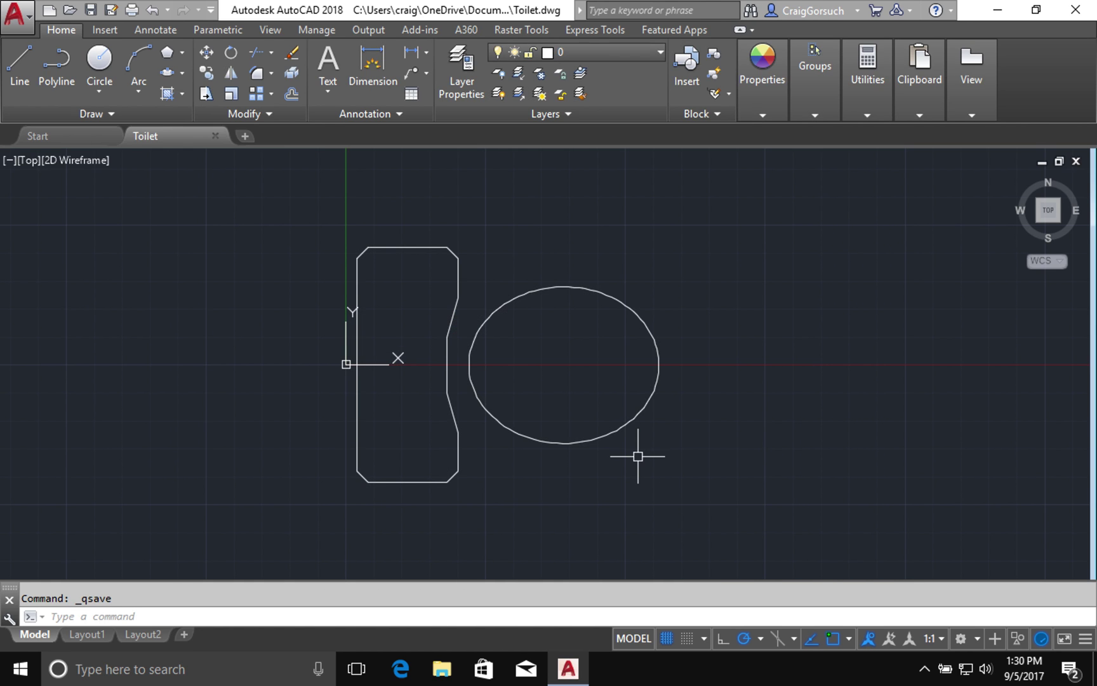